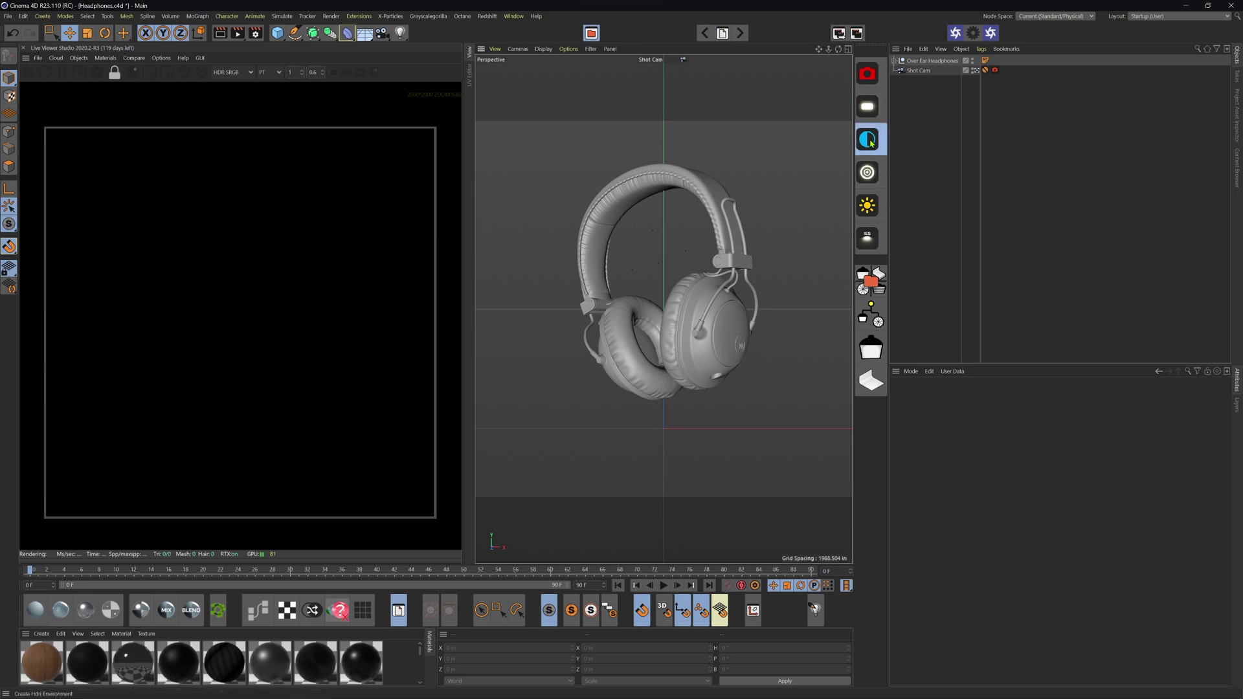
- Add an Octane HDRI environment sky to the headphones scene and rename it "Ref / Ambient"
{"action": "left_click", "coordinate": [869, 140]}
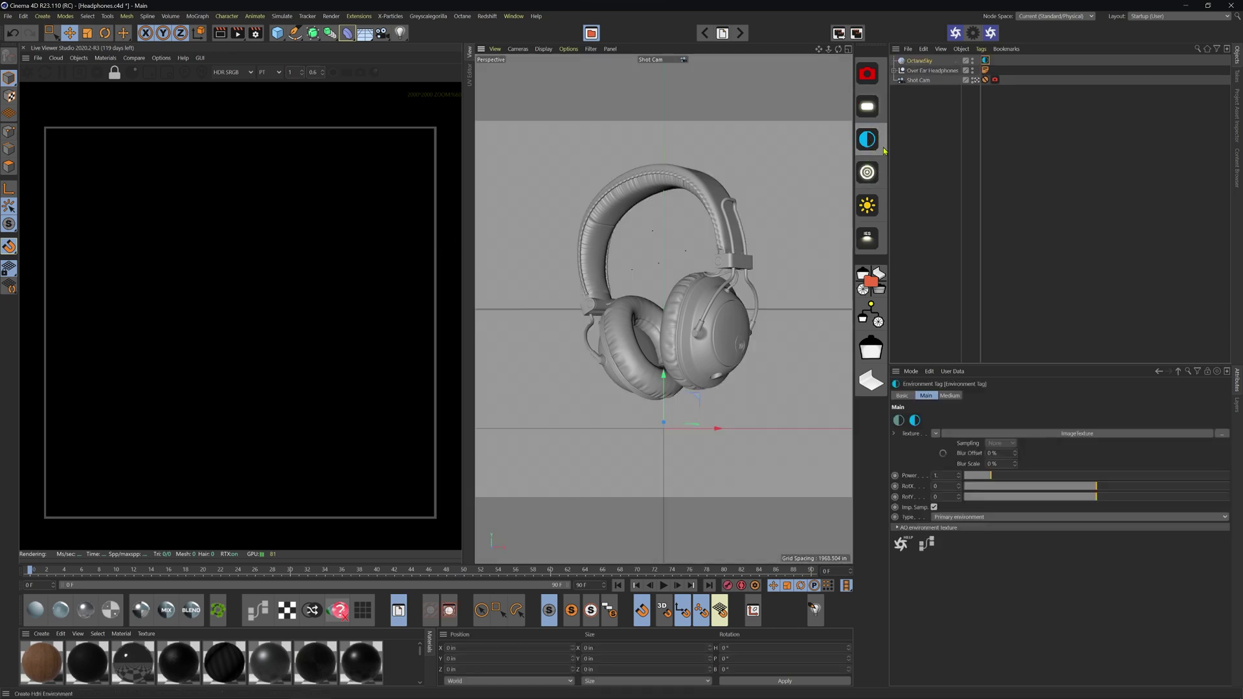
{"action": "double_click", "coordinate": [925, 61]}
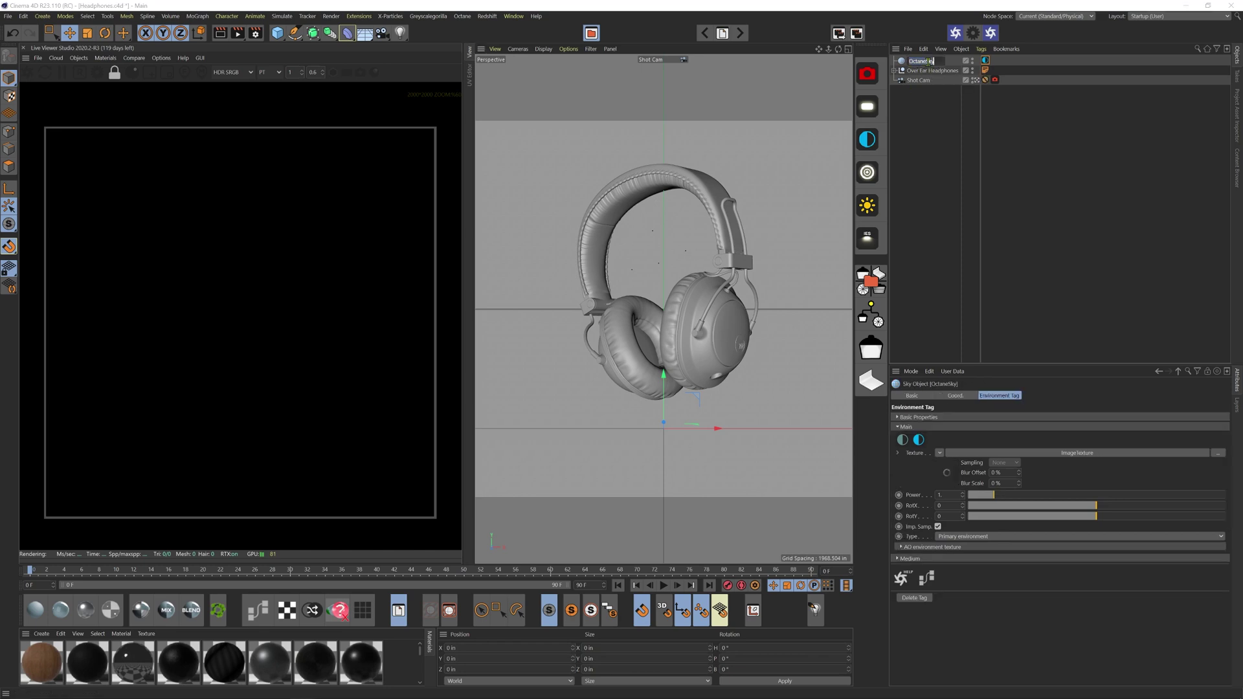
{"action": "type", "text": "Ref"}
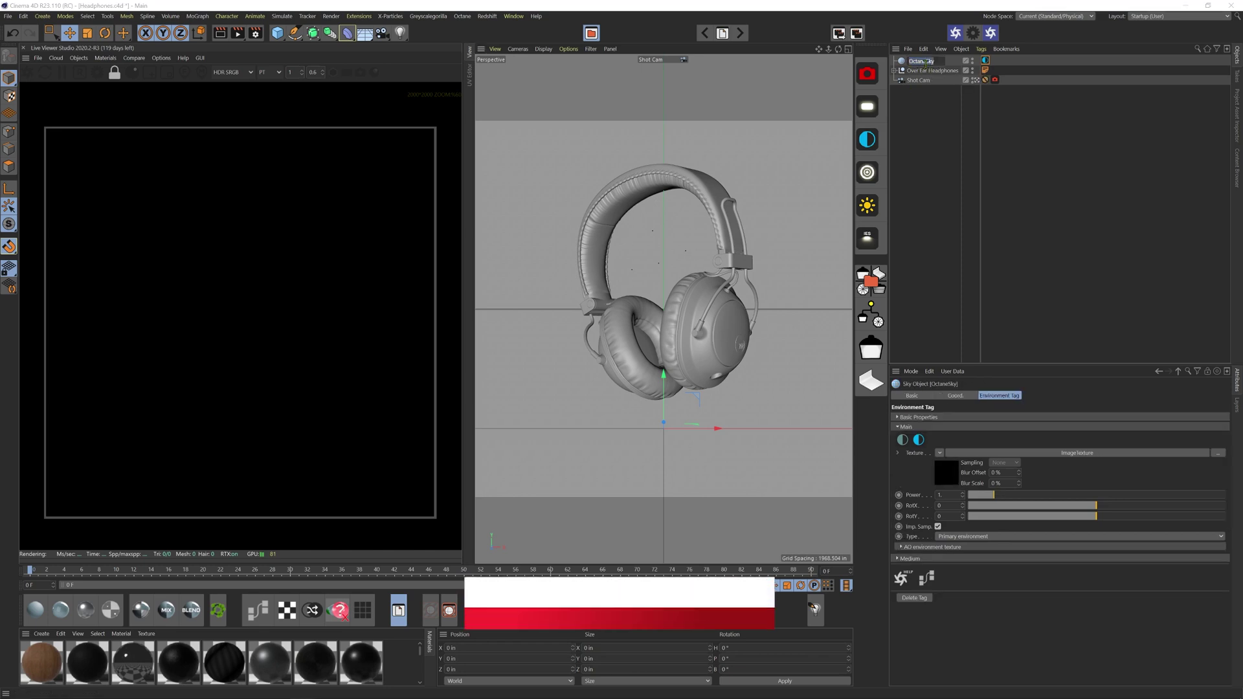
{"action": "type", "text": " / Ambient"}
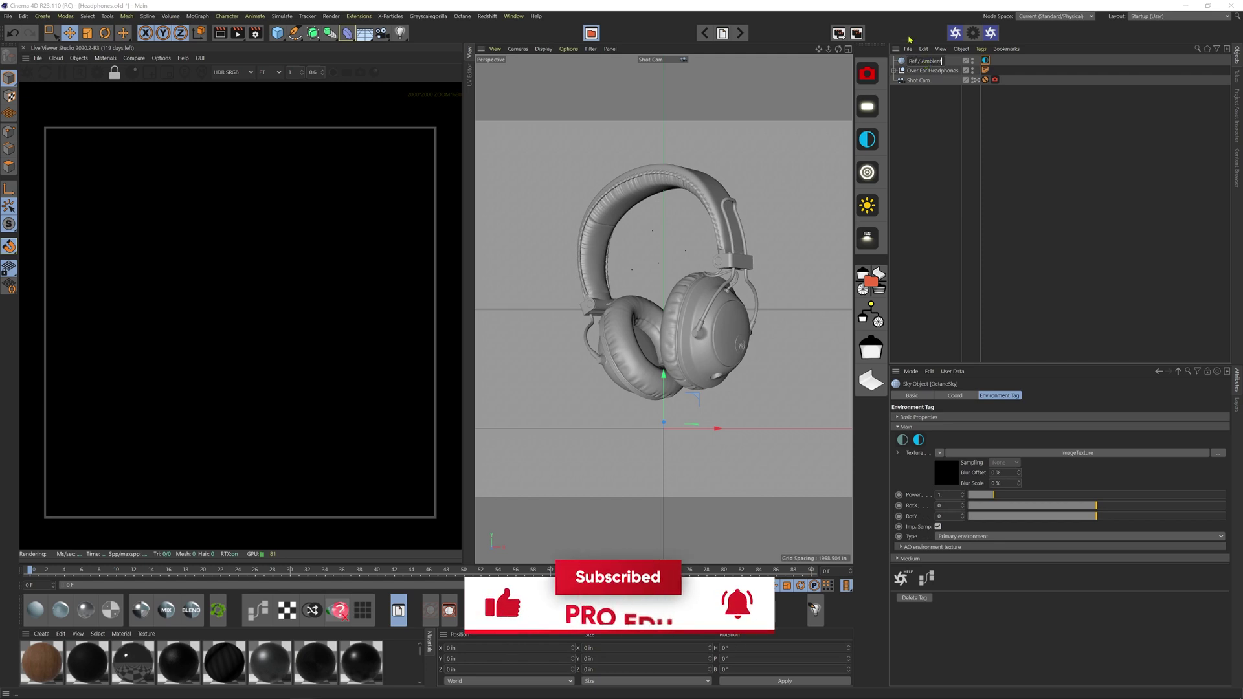
{"action": "key", "text": "Return"}
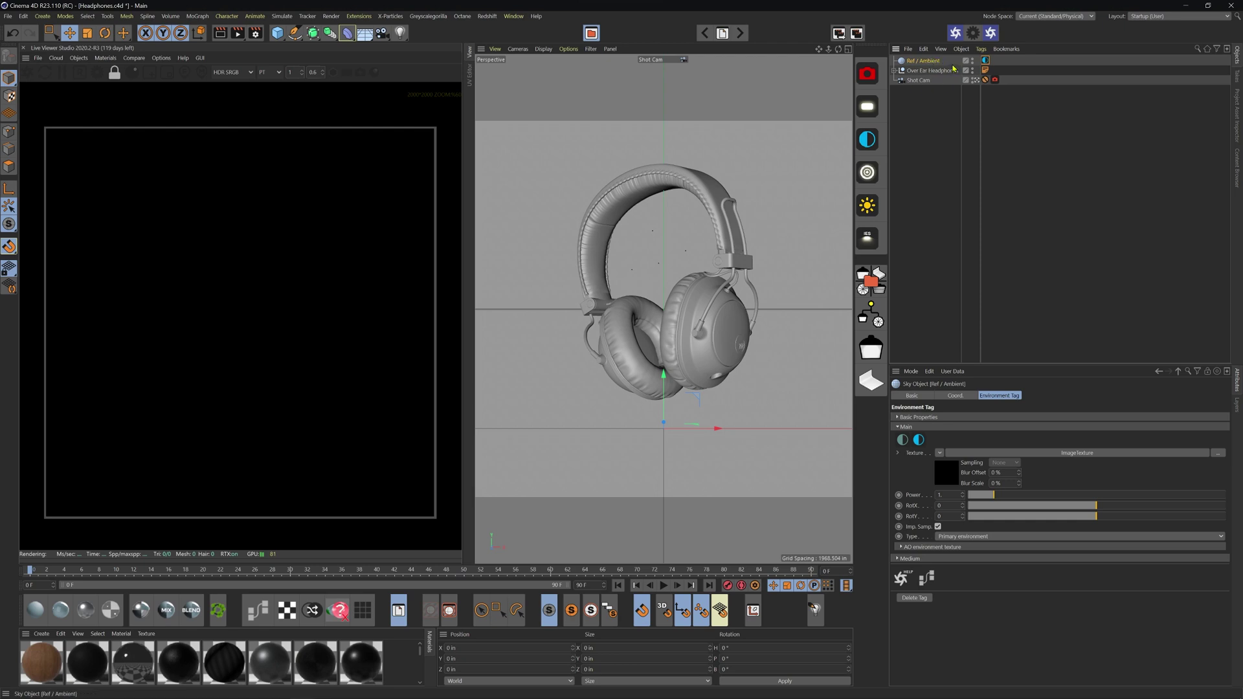
- Add an HDRI Link tag to the Ref / Ambient sky and link it to the file of the environment's image texture
{"action": "right_click", "coordinate": [933, 65]}
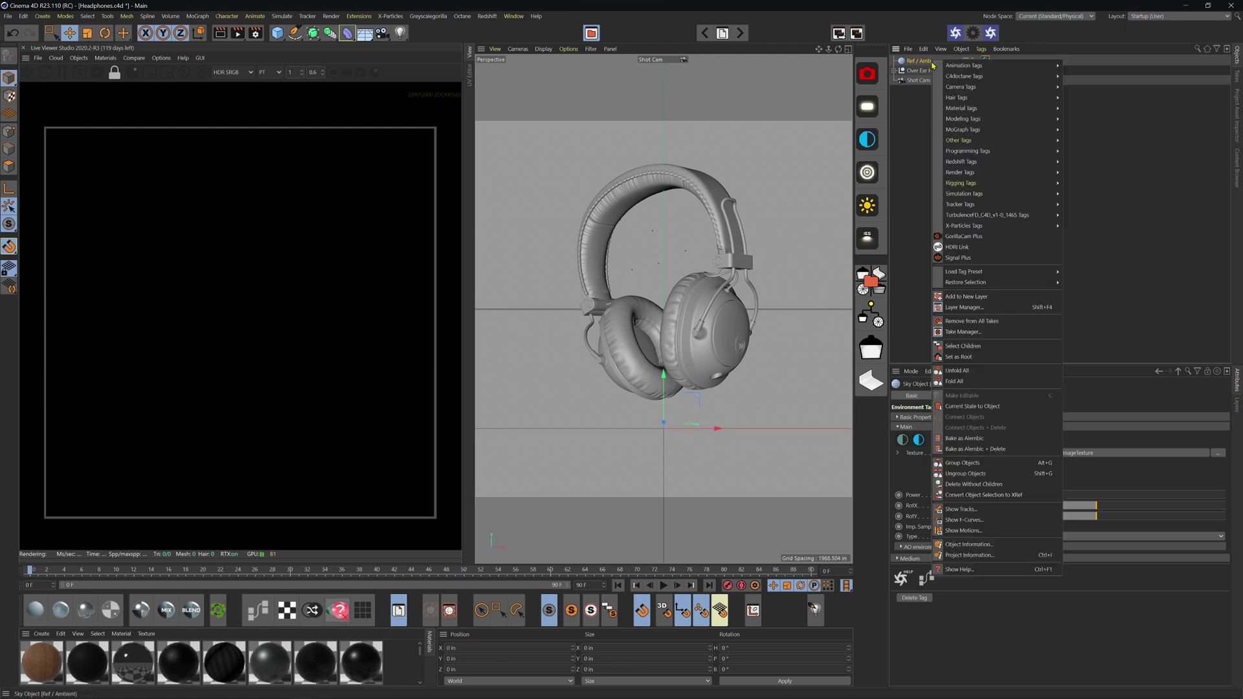
{"action": "left_click", "coordinate": [965, 247]}
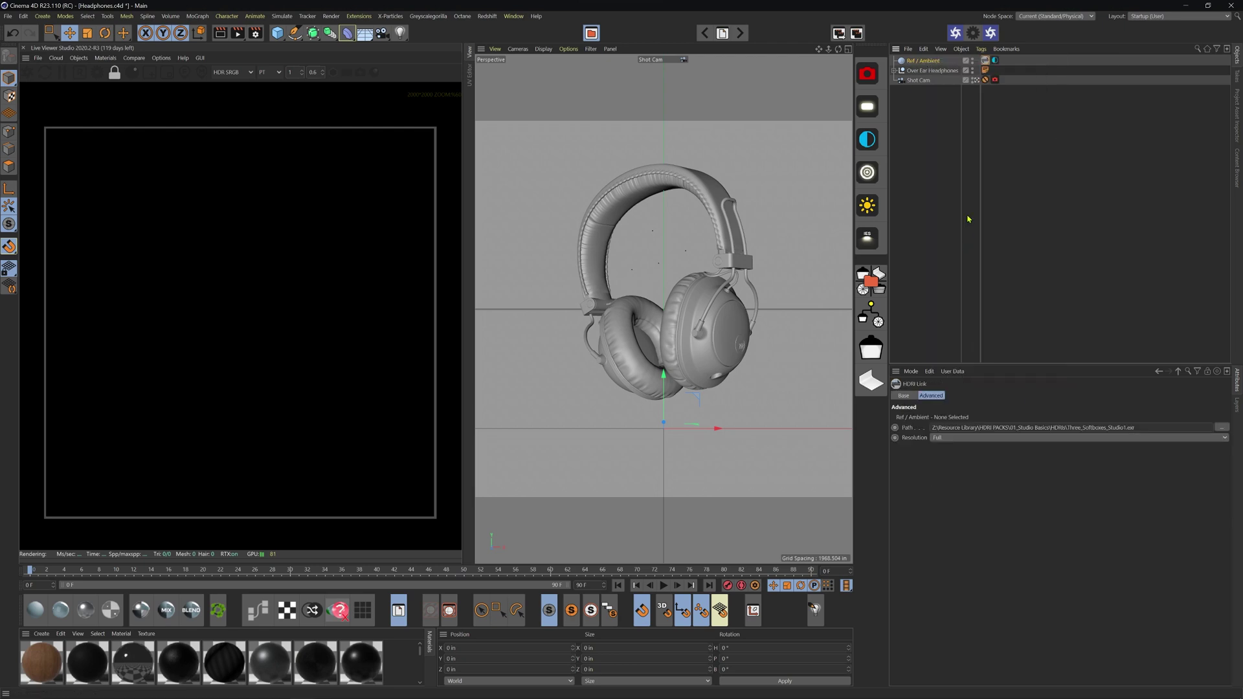
{"action": "left_click", "coordinate": [995, 61]}
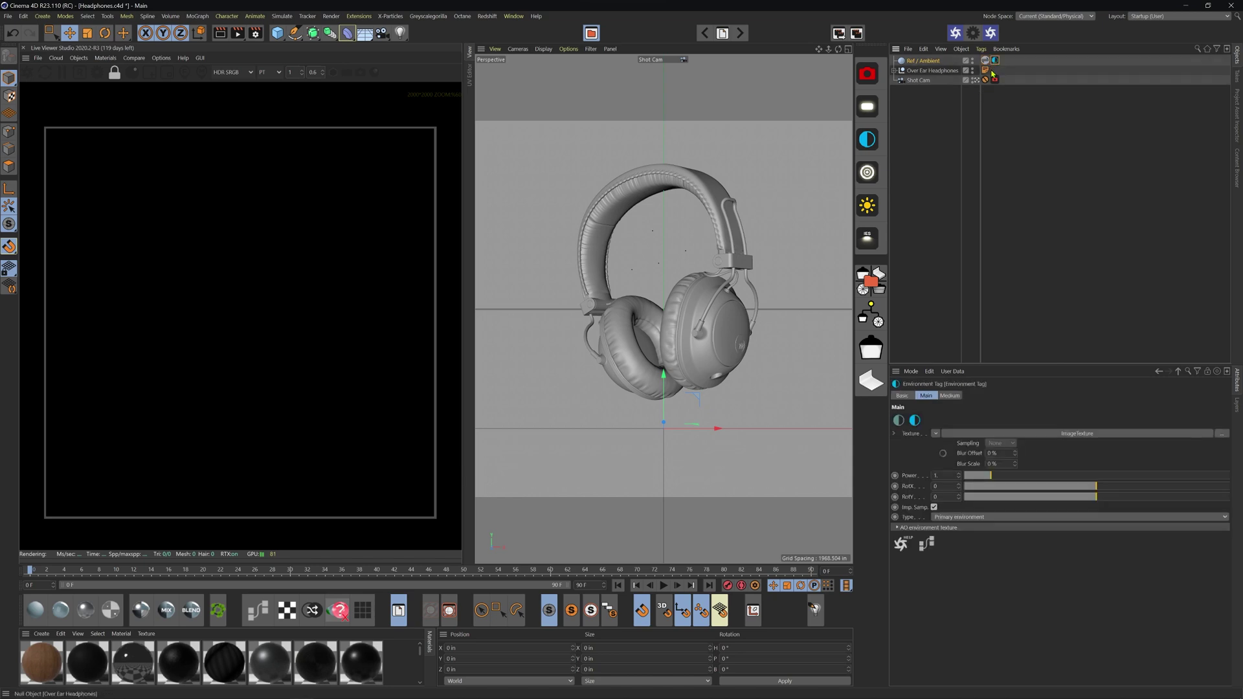
{"action": "left_click", "coordinate": [943, 442]}
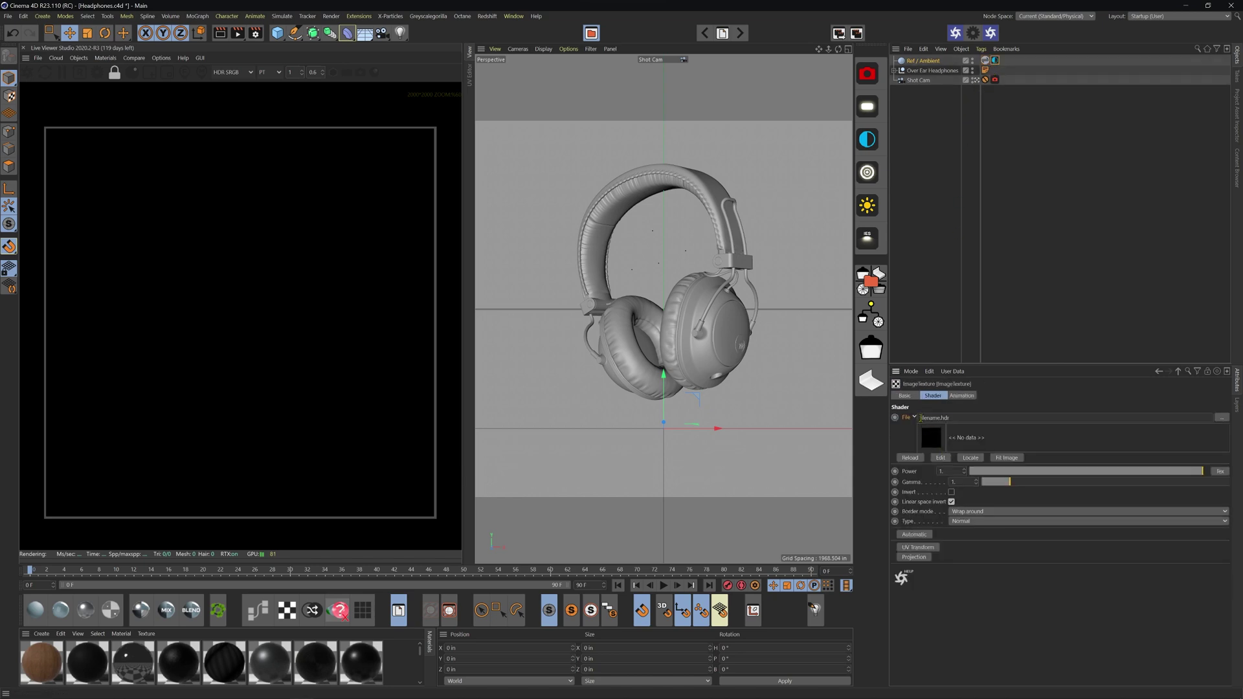
{"action": "left_click_drag", "start_coordinate": [997, 124], "coordinate": [987, 62]}
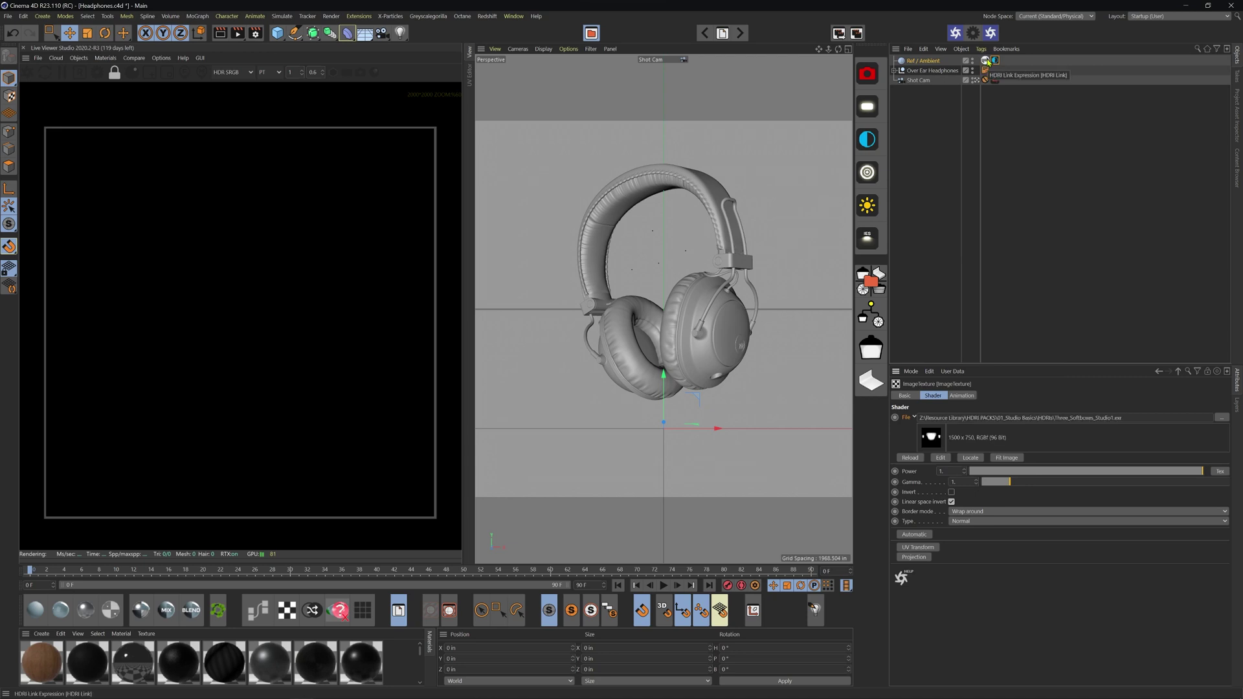
- Browse the HDRI library and load the Hilton Head Roof Top image into the Ref / Ambient sky
{"action": "double_click", "coordinate": [987, 62]}
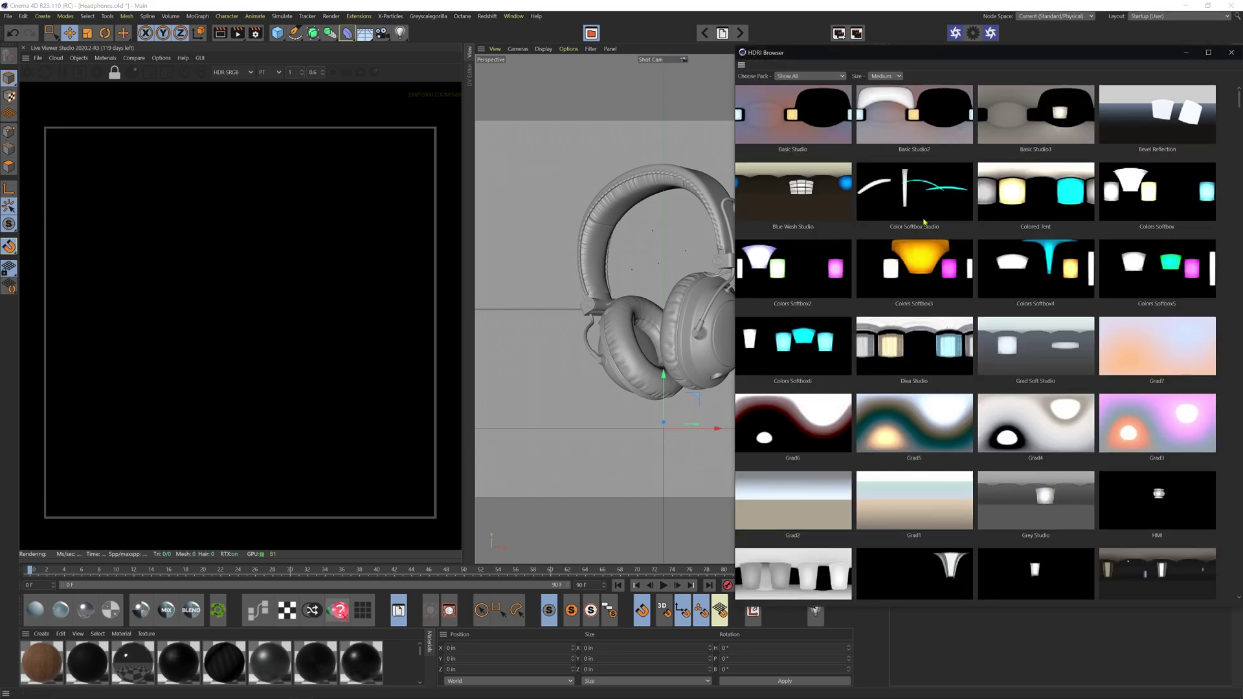
{"action": "left_click_drag", "start_coordinate": [1237, 102], "coordinate": [1230, 294]}
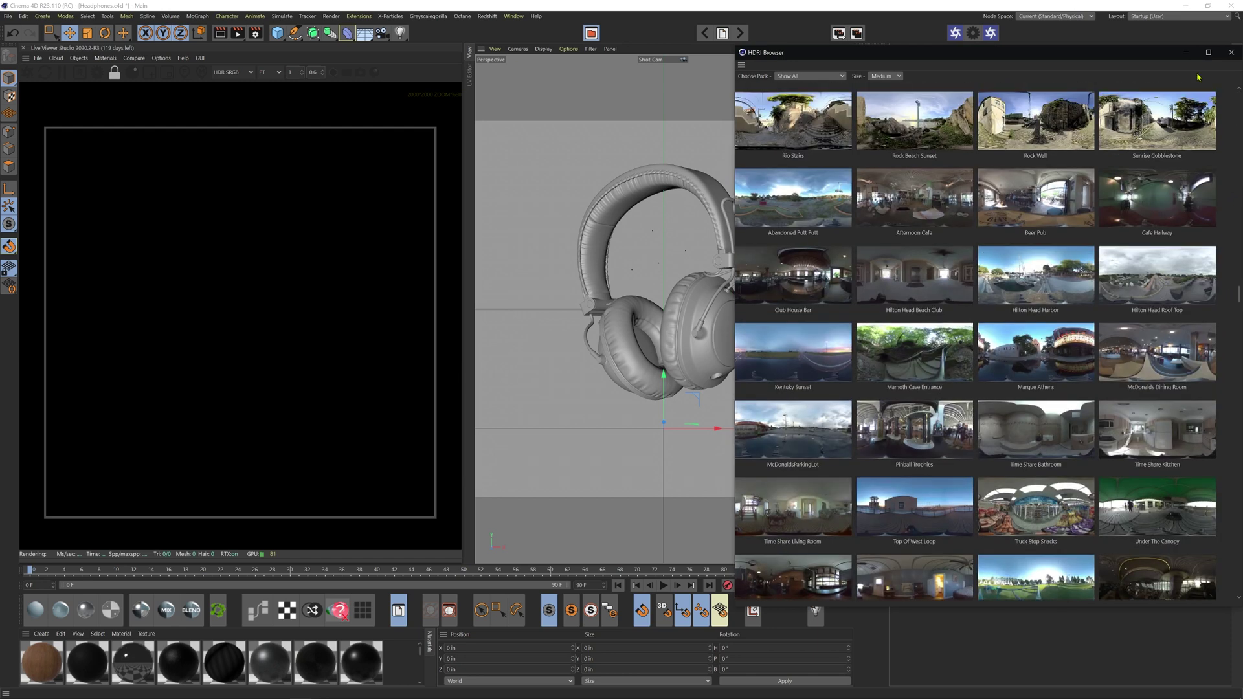
{"action": "left_click", "coordinate": [1231, 52]}
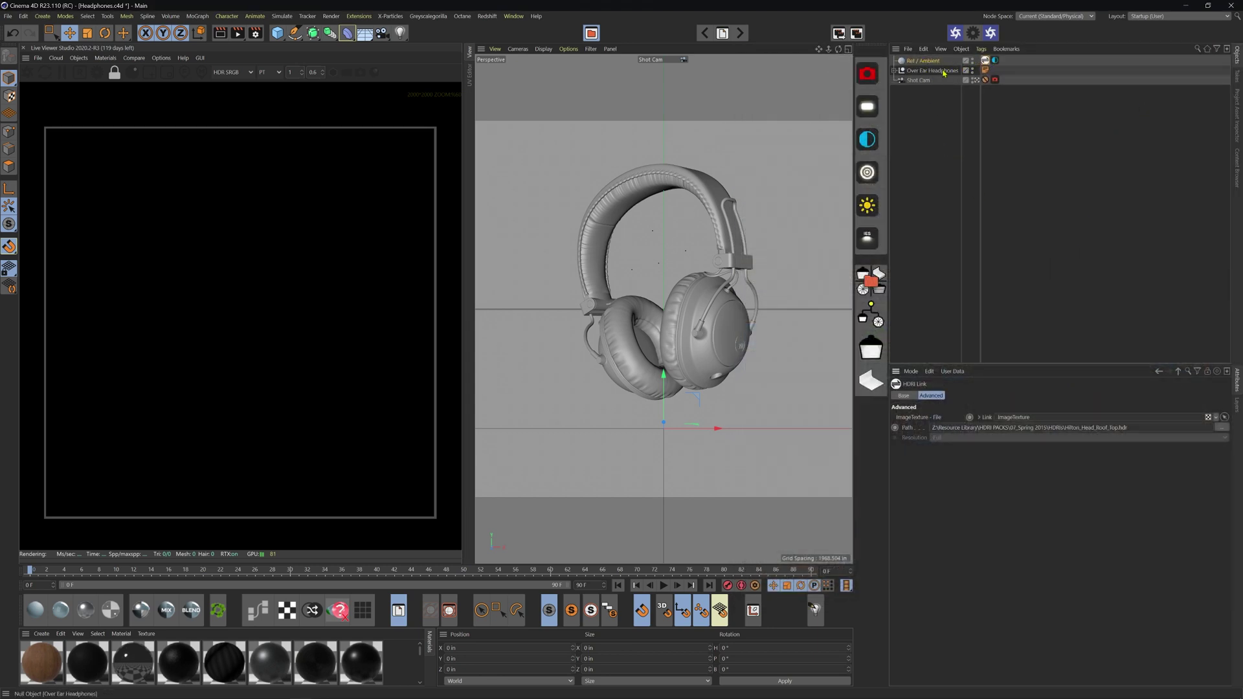
{"action": "left_click", "coordinate": [995, 60]}
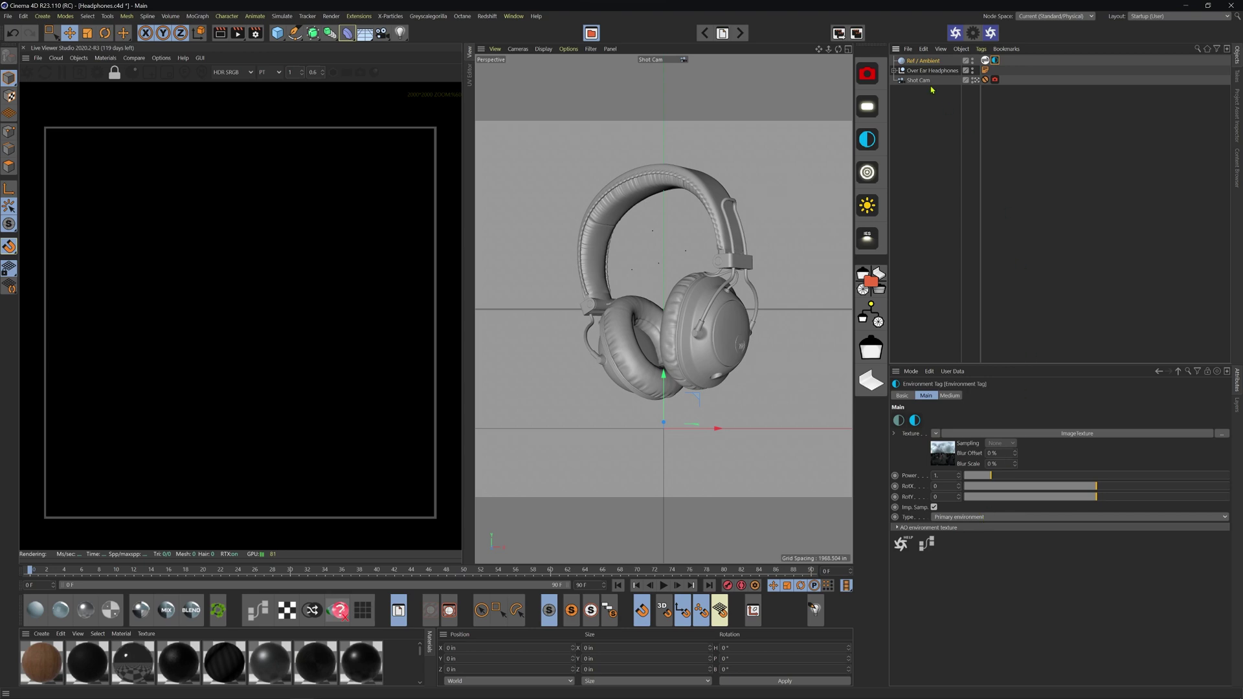
{"action": "left_click", "coordinate": [927, 62]}
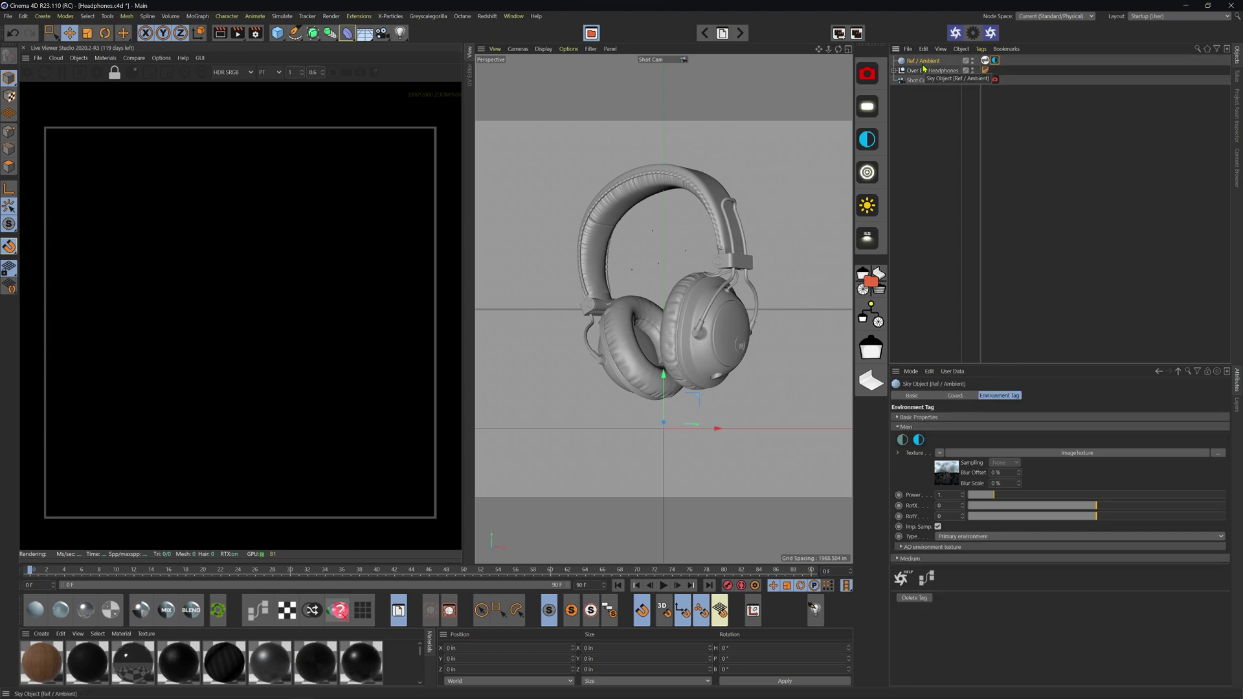
- Start the Octane live render and add a second HDRI sky with its type set to Visible environment
{"action": "left_click", "coordinate": [29, 74]}
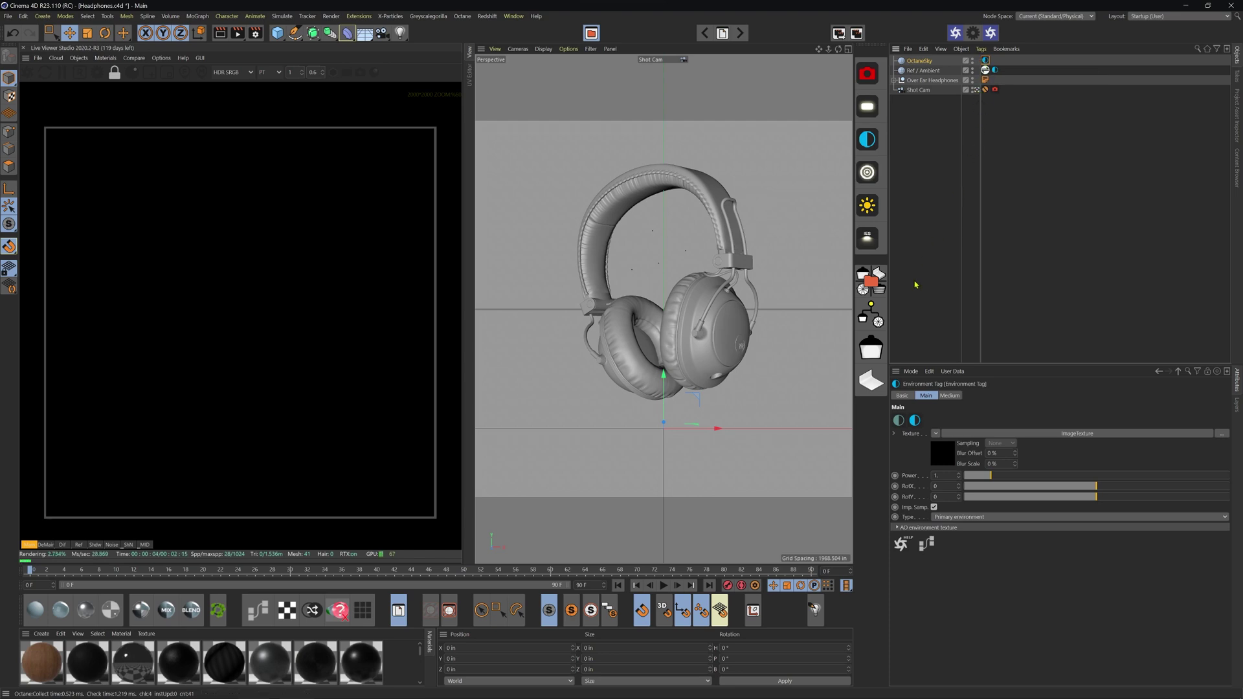
{"action": "left_click", "coordinate": [948, 518]}
{"action": "left_click", "coordinate": [953, 537]}
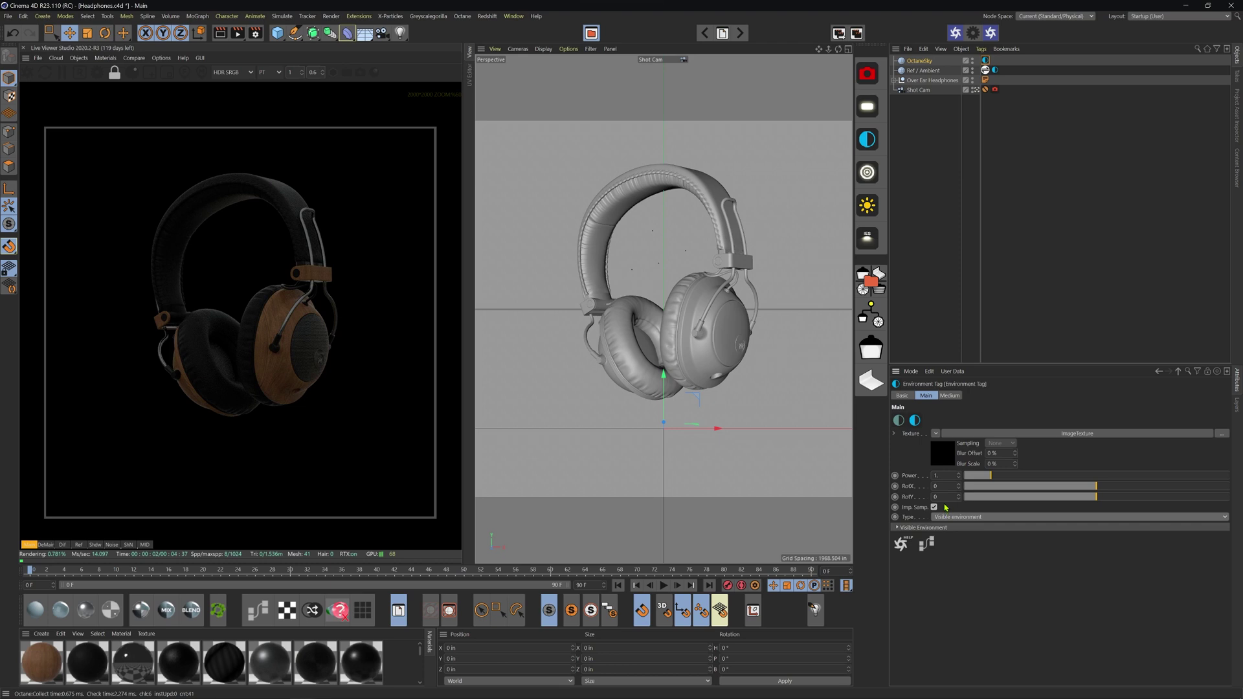
- Replace the second sky's image texture with a Color shader and rename the sky "BG"
{"action": "left_click", "coordinate": [936, 435]}
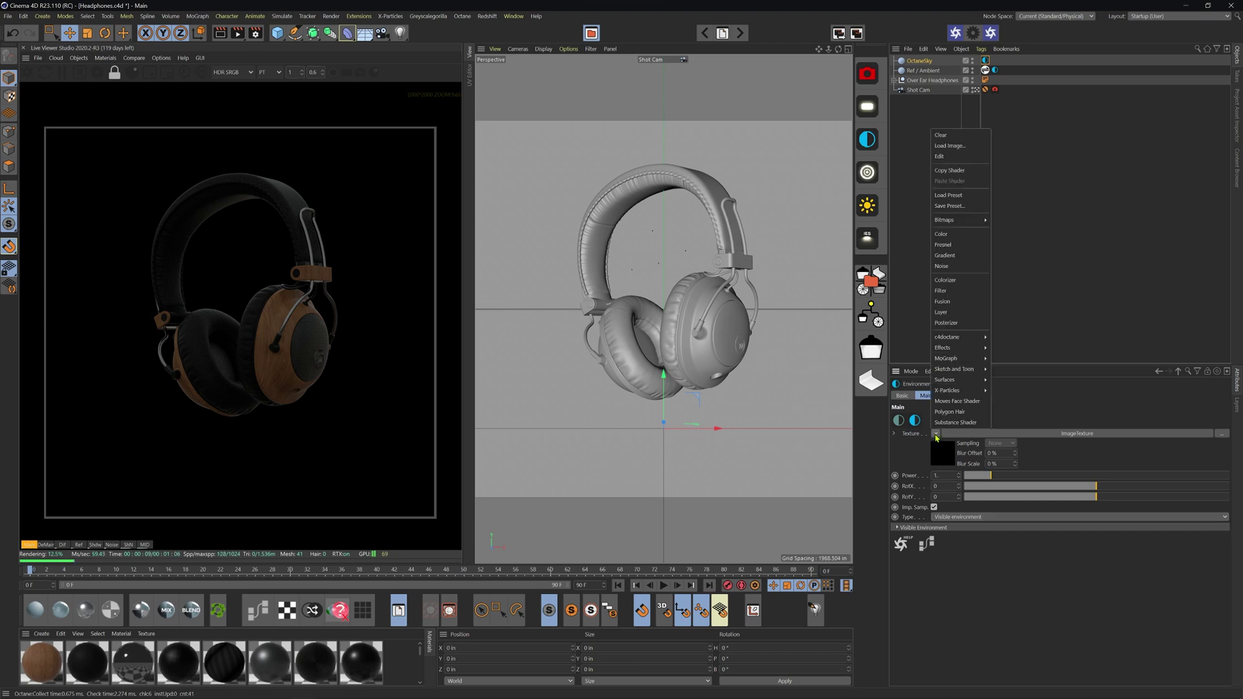
{"action": "left_click", "coordinate": [945, 234]}
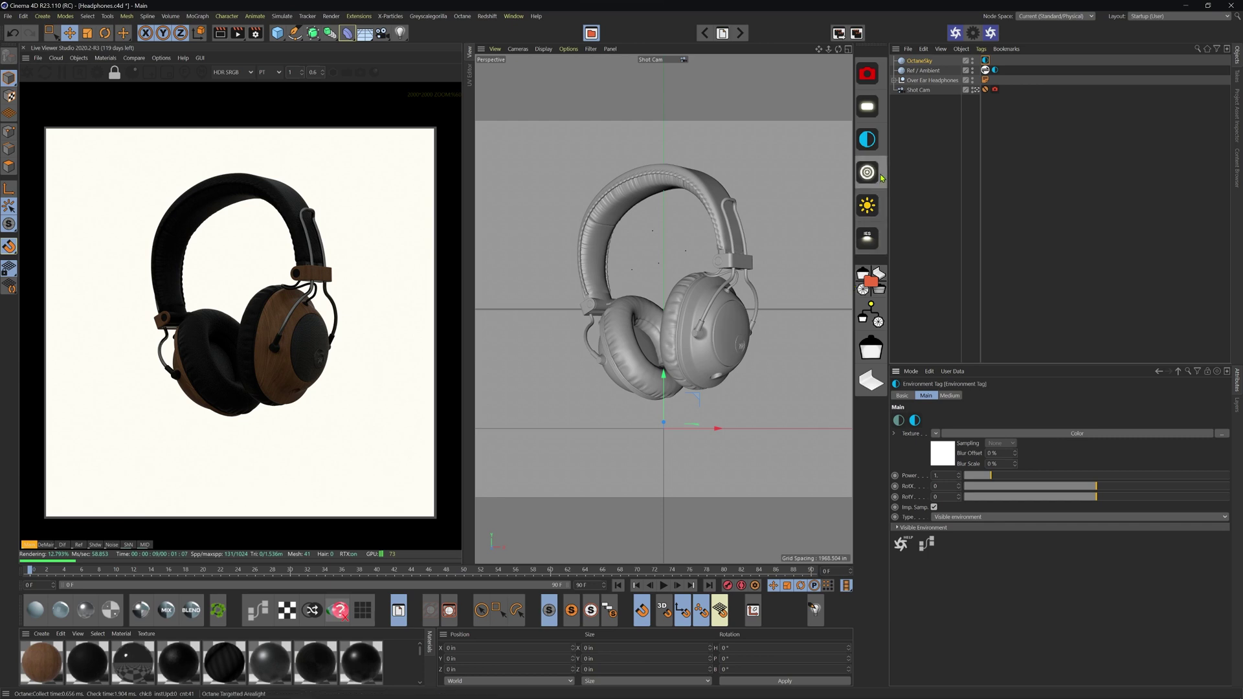
{"action": "left_click", "coordinate": [918, 62]}
{"action": "double_click", "coordinate": [918, 62]}
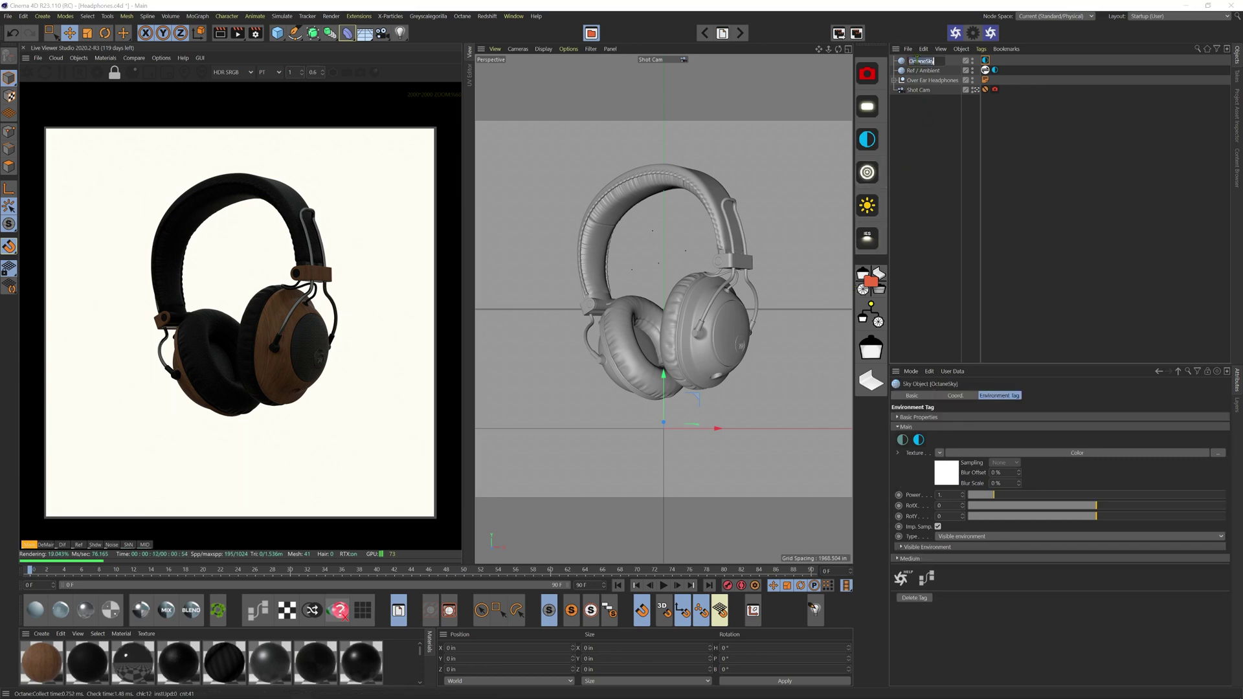
{"action": "type", "text": "BG"}
{"action": "key", "text": "Return"}
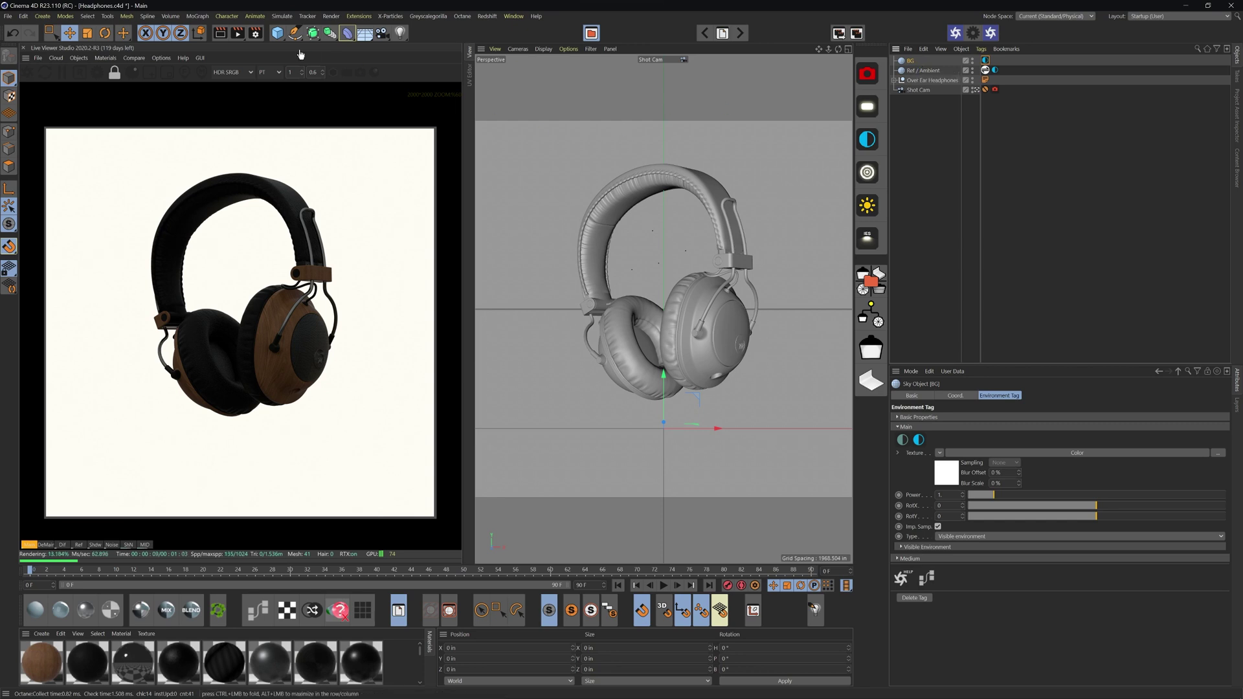
- Add a Disc primitive as a floor beneath the headphones and create an Octane Diffuse material
{"action": "left_click", "coordinate": [278, 33]}
{"action": "left_click", "coordinate": [305, 64]}
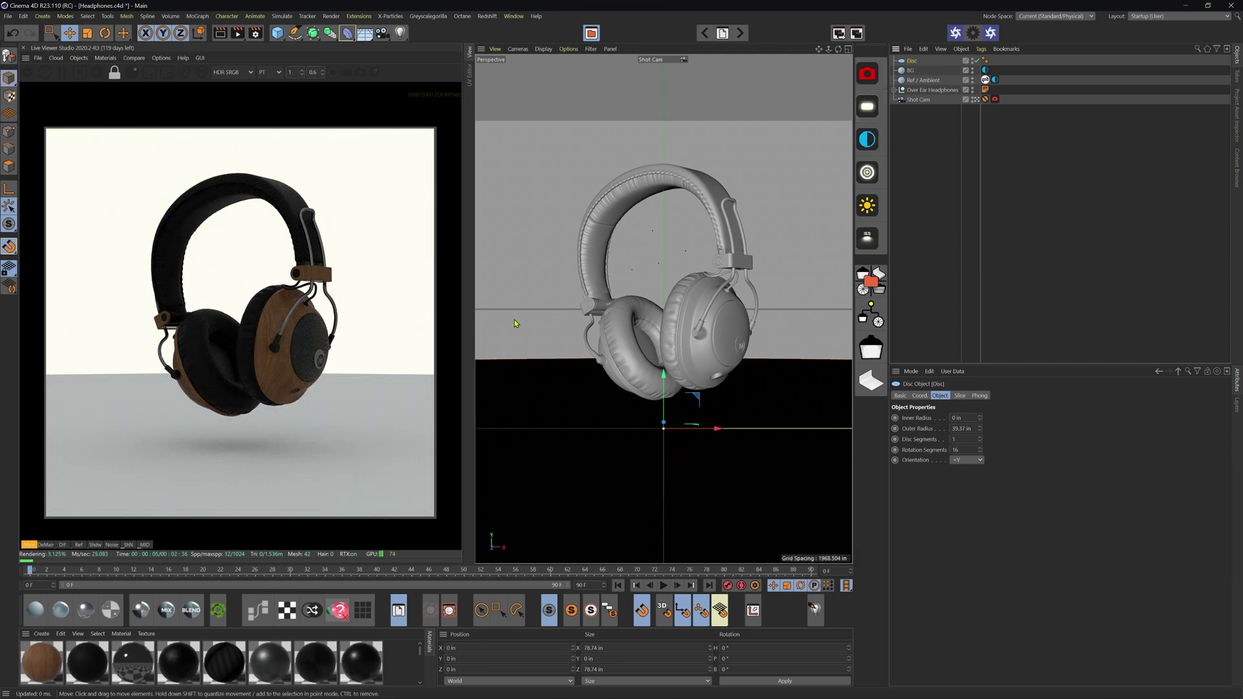
{"action": "left_click", "coordinate": [106, 59]}
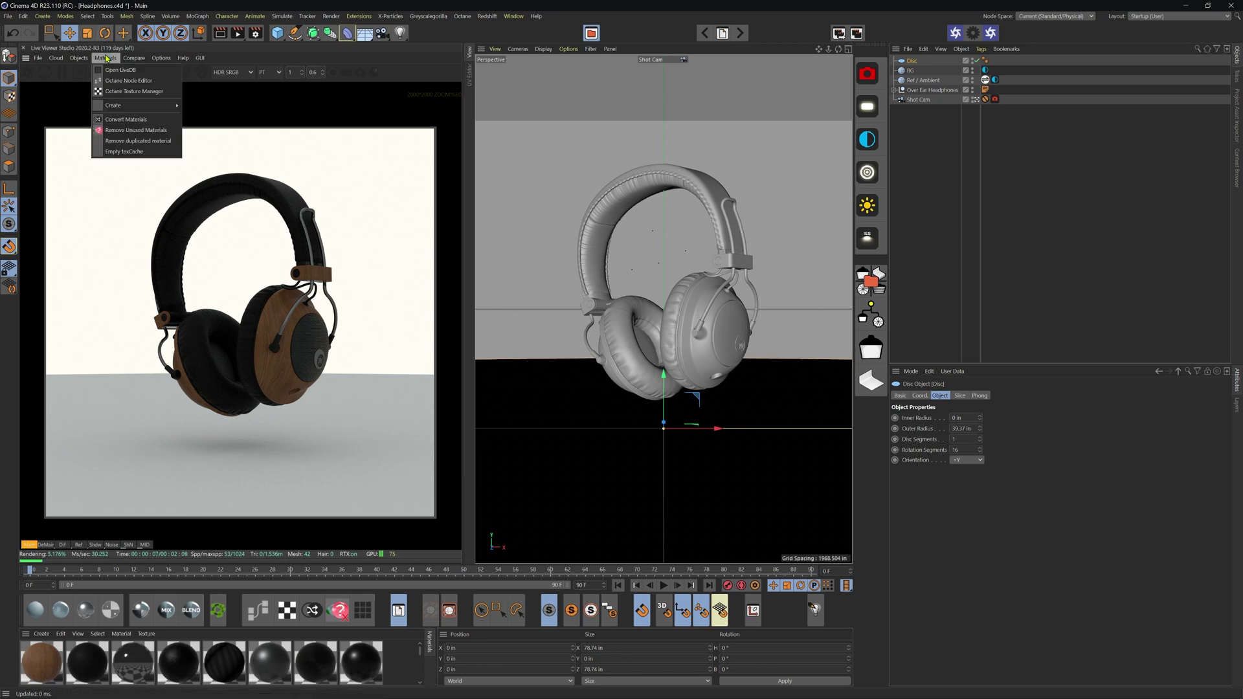
{"action": "mouse_move", "coordinate": [148, 106]}
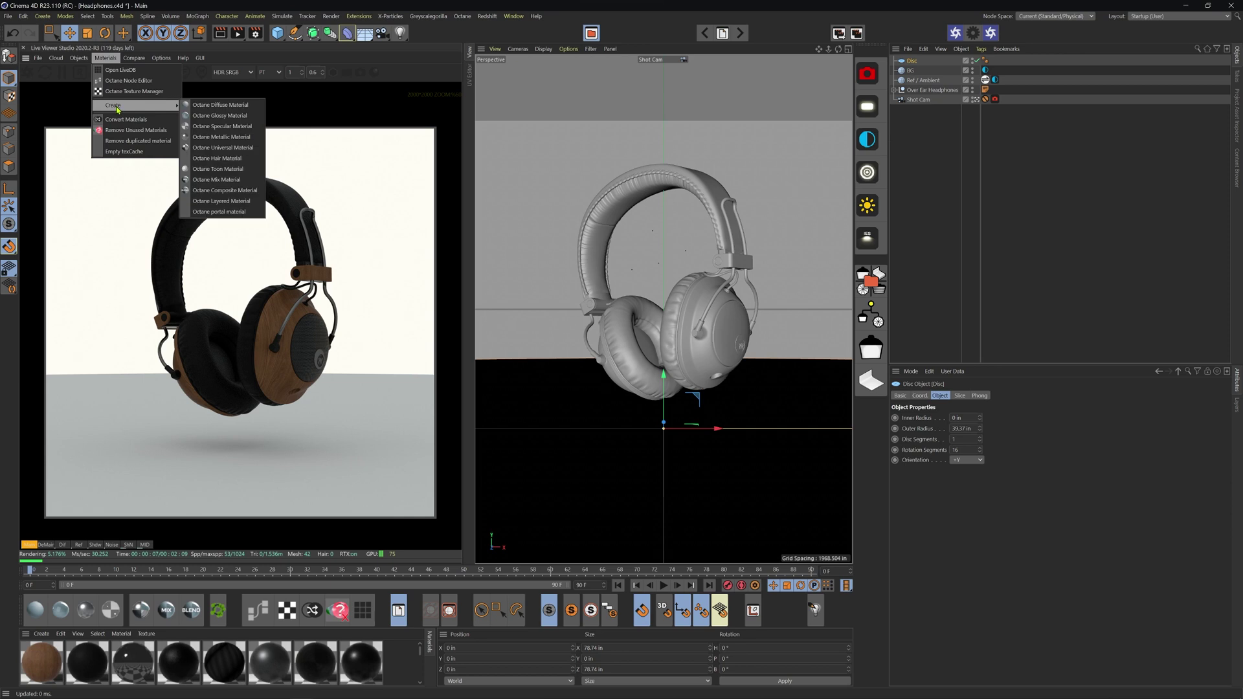
{"action": "left_click", "coordinate": [222, 107]}
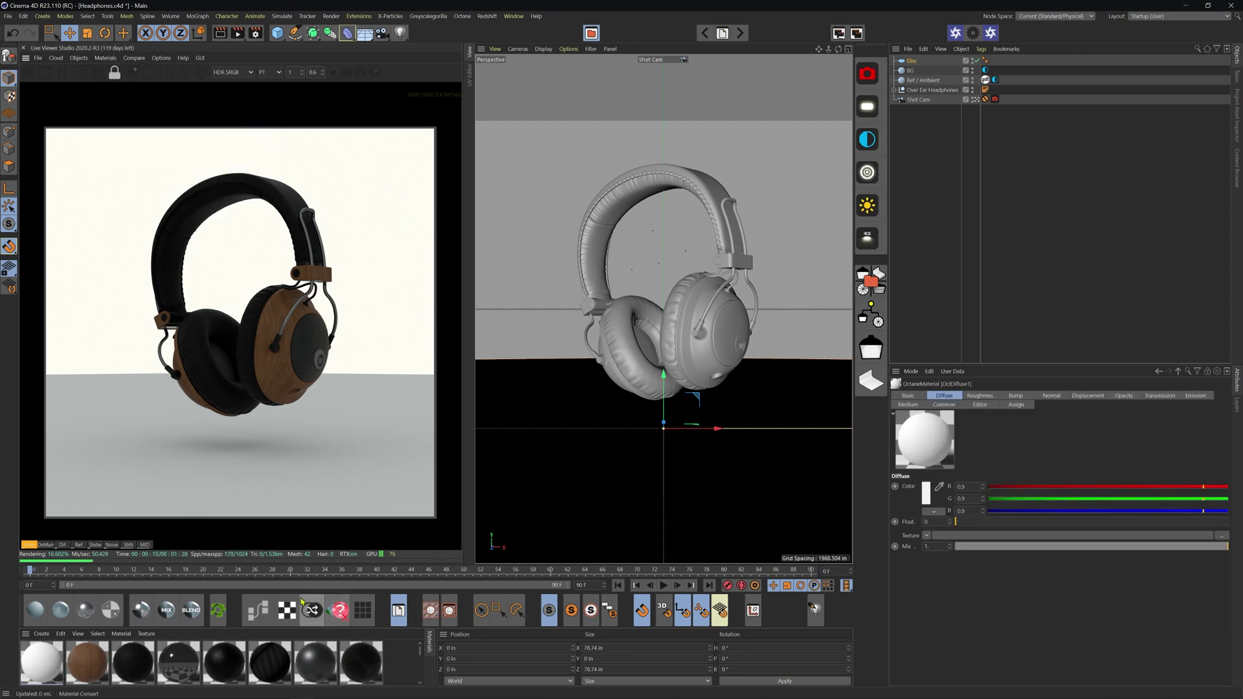
- Open the new diffuse material for editing and enable Shadow catcher in its Common settings
{"action": "left_click_drag", "start_coordinate": [324, 559], "coordinate": [323, 511]}
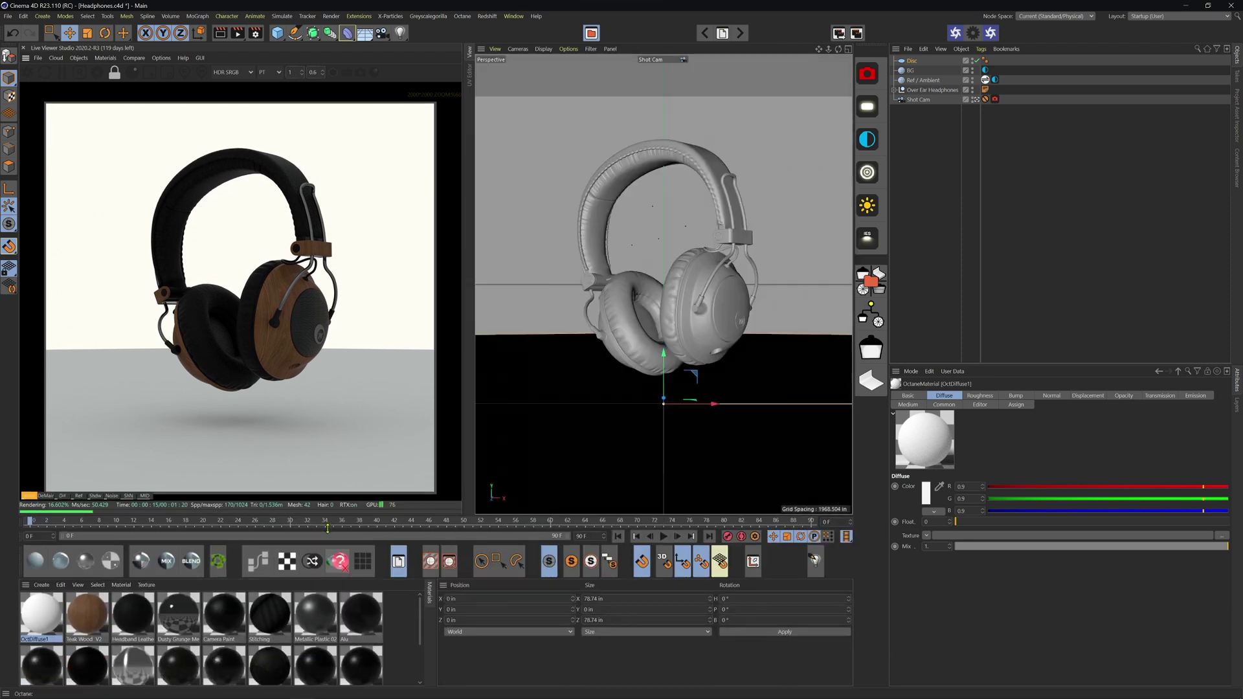
{"action": "double_click", "coordinate": [40, 616]}
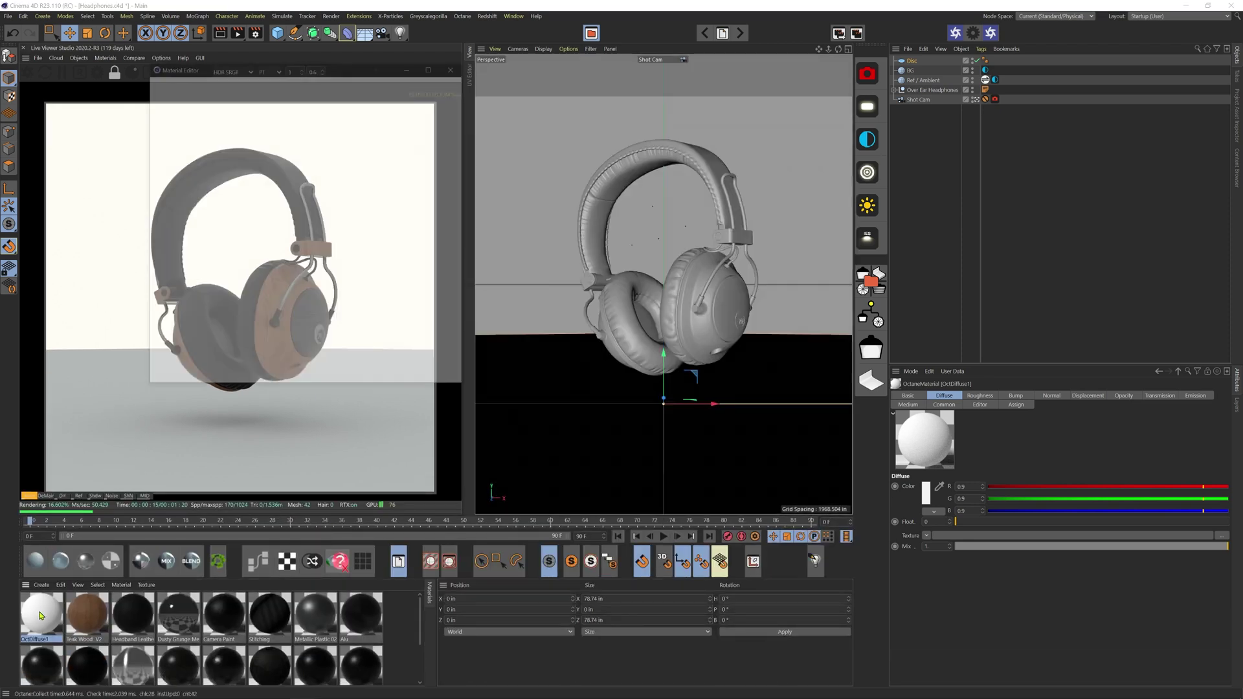
{"action": "left_click_drag", "start_coordinate": [277, 71], "coordinate": [585, 118]}
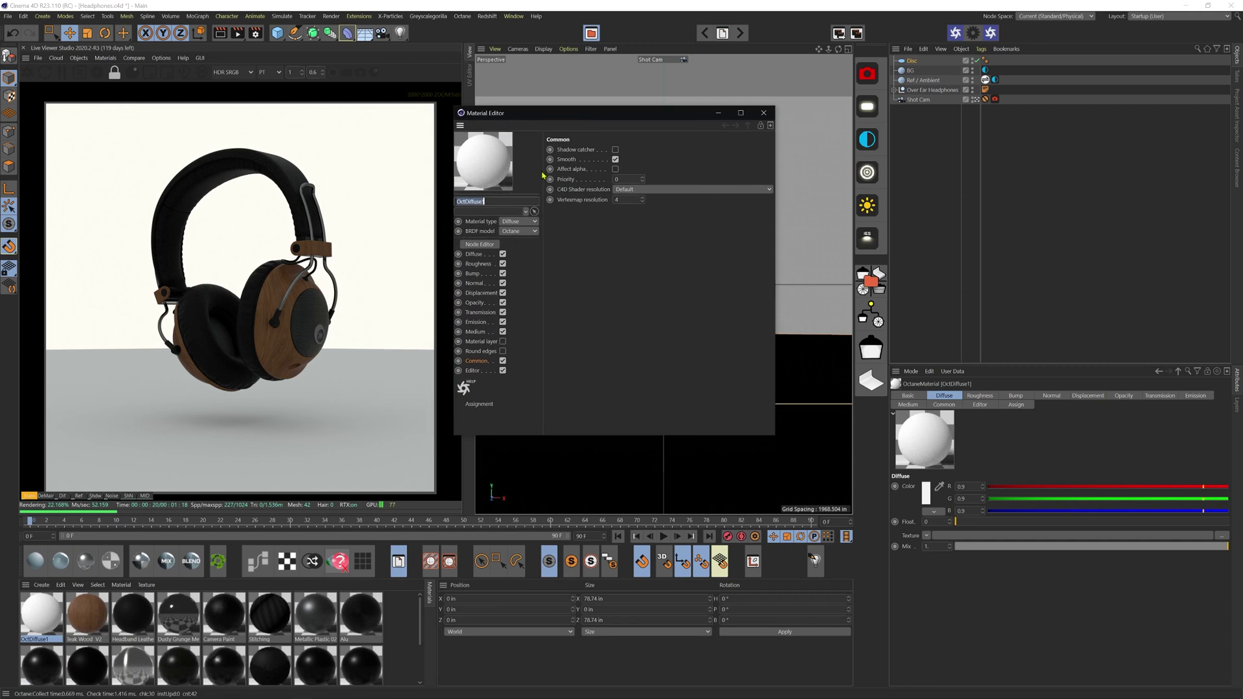
{"action": "left_click", "coordinate": [480, 255]}
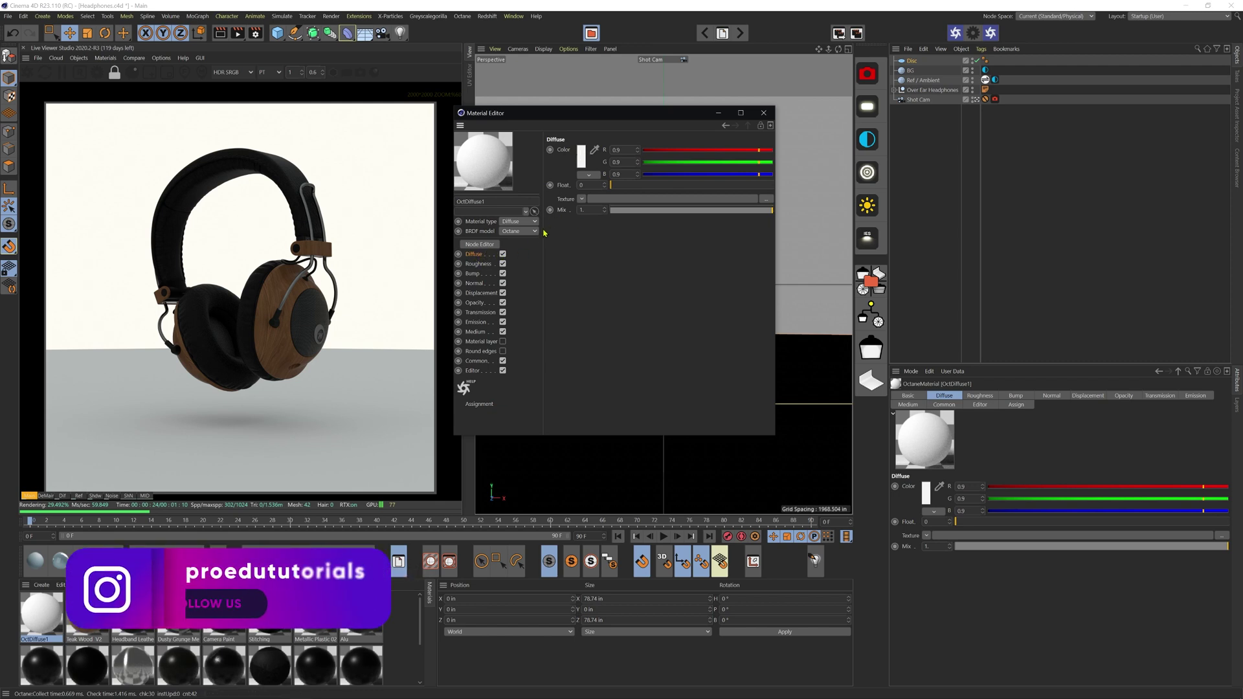
{"action": "left_click", "coordinate": [480, 362]}
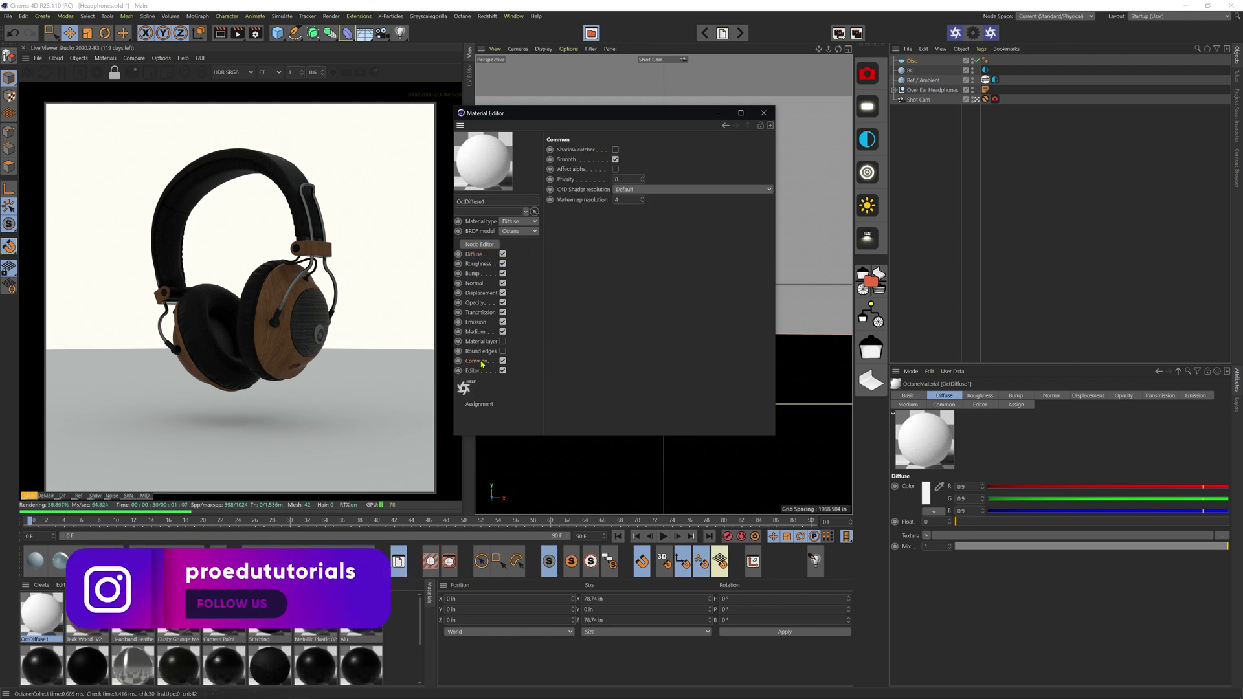
{"action": "left_click", "coordinate": [615, 150]}
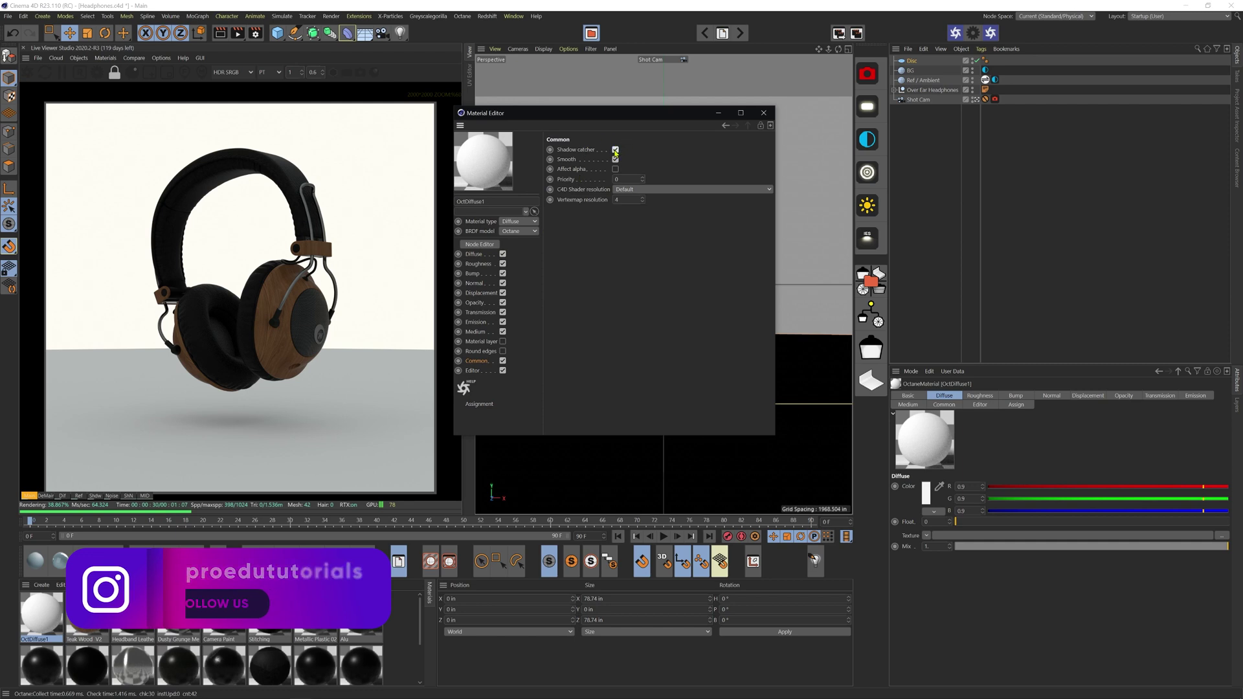
- Rename the shadow-catching material "Shadow" and apply it to the disc beneath the headphones
{"action": "double_click", "coordinate": [491, 201]}
{"action": "type", "text": "Sho"}
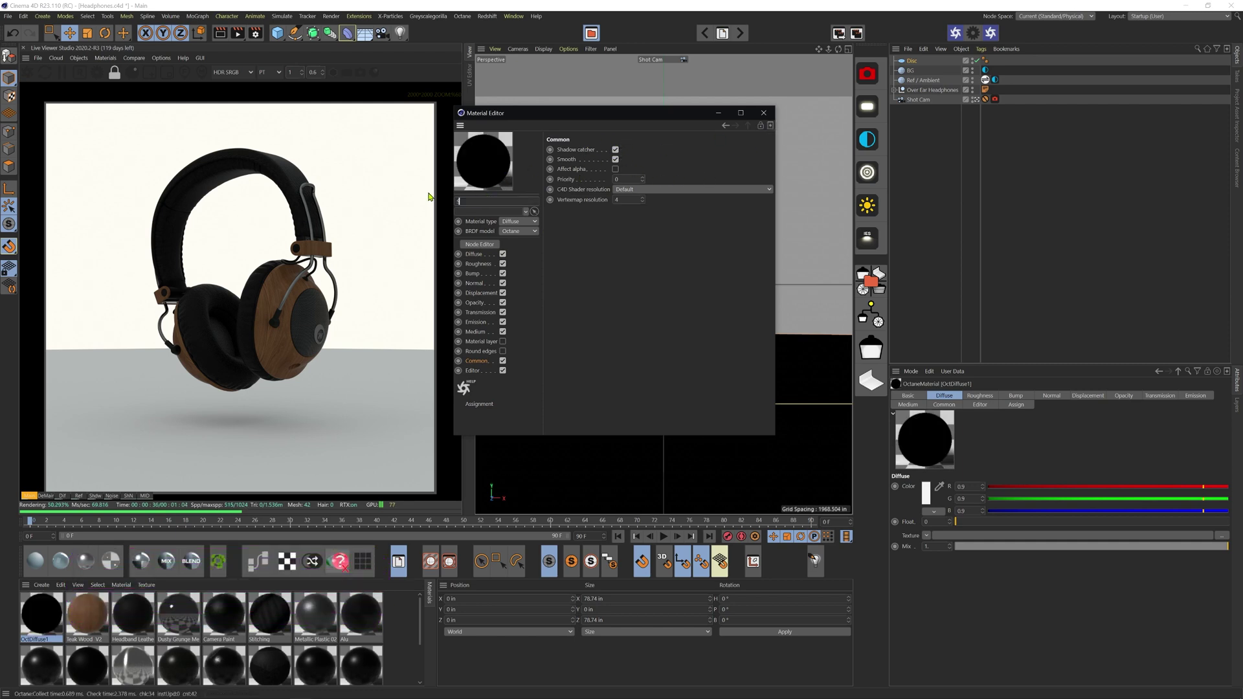
{"action": "type", "text": "w"}
{"action": "key", "text": "BackSpace"}
{"action": "key", "text": "BackSpace"}
{"action": "type", "text": "adow"}
{"action": "key", "text": "Return"}
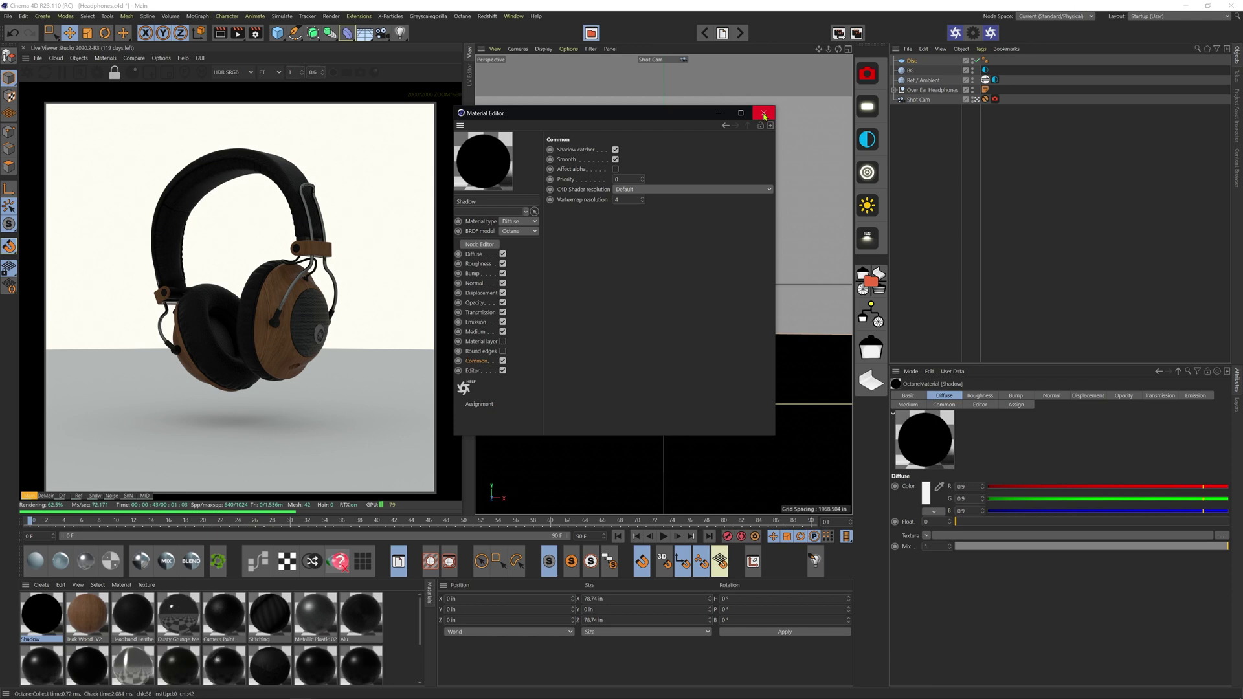
{"action": "left_click", "coordinate": [764, 114]}
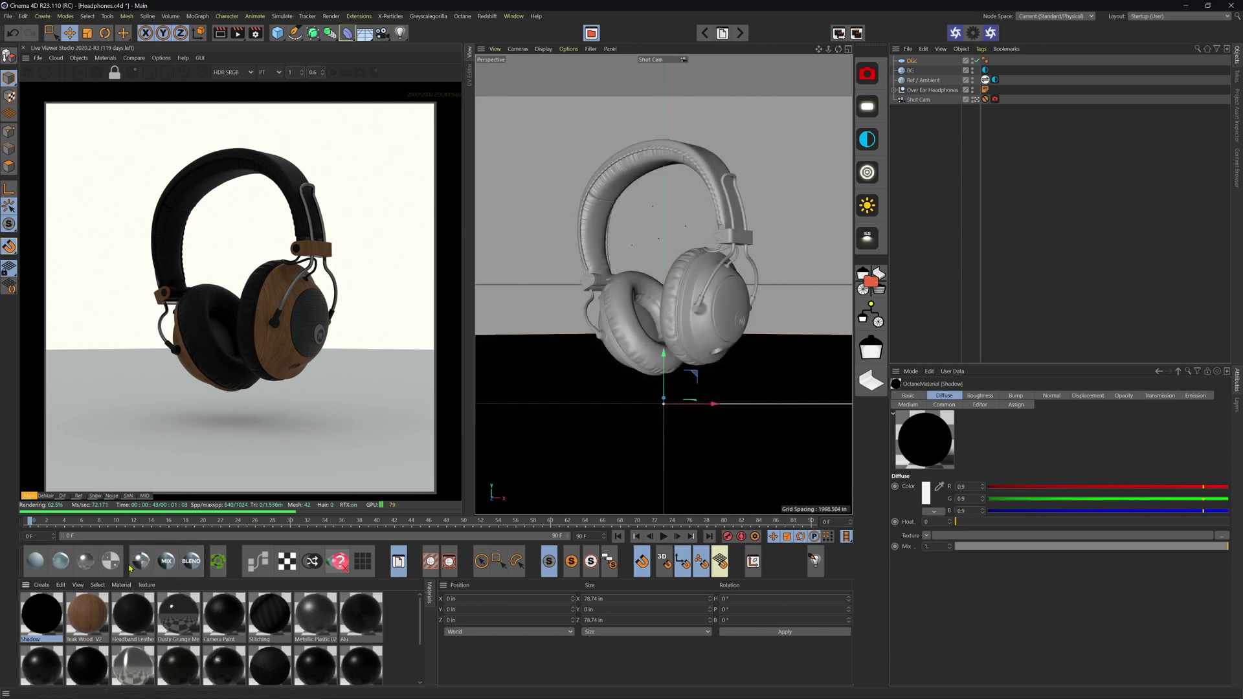
{"action": "left_click_drag", "start_coordinate": [47, 638], "coordinate": [583, 439]}
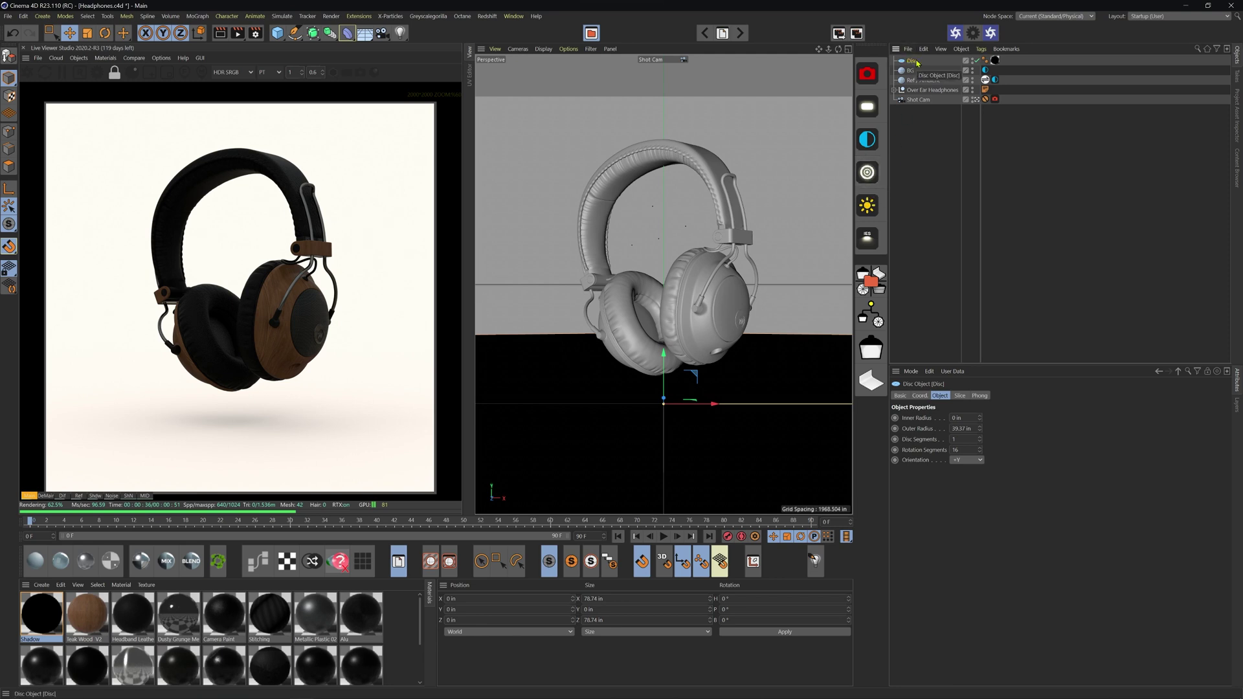
- Add an Octane targeted area light to the scene and rename the light "Rim"
{"action": "left_click", "coordinate": [918, 123]}
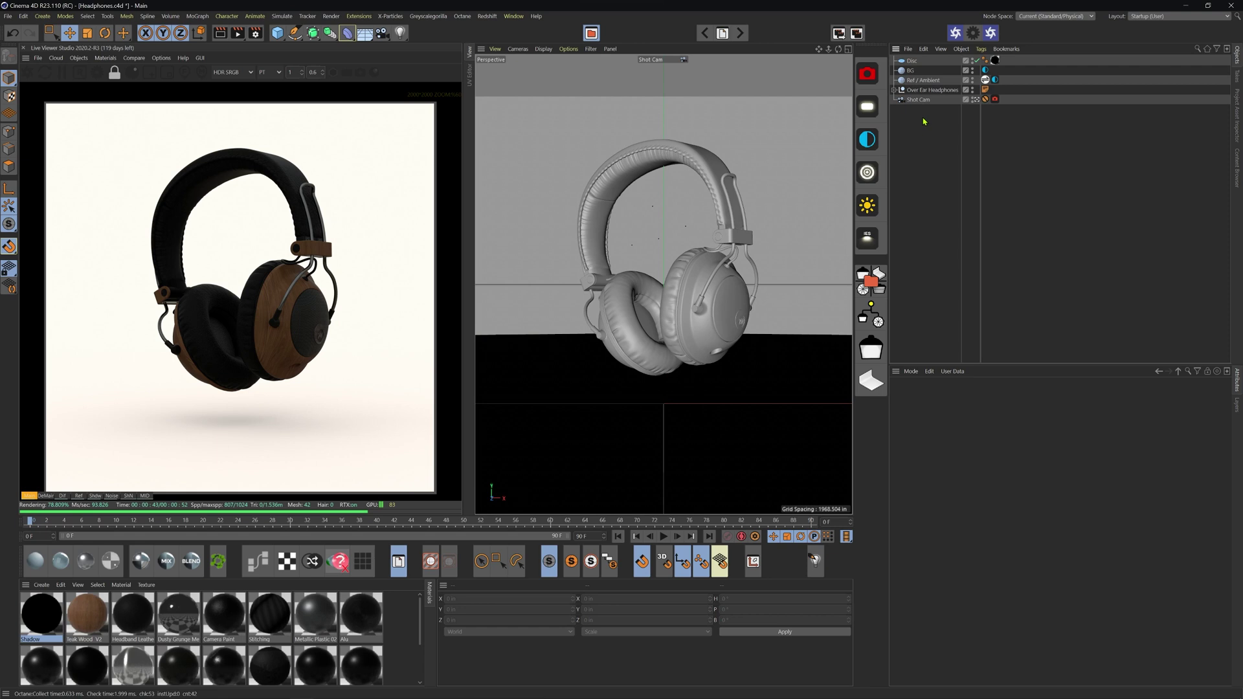
{"action": "left_click", "coordinate": [868, 172]}
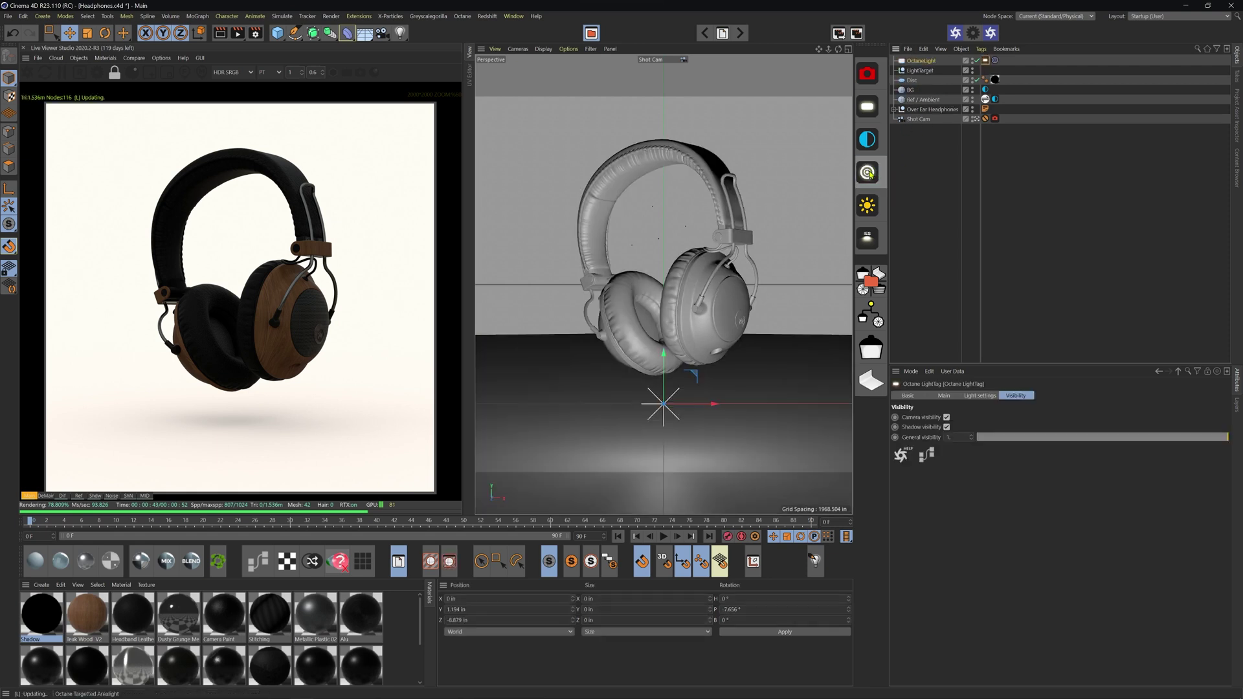
{"action": "left_click", "coordinate": [923, 70]}
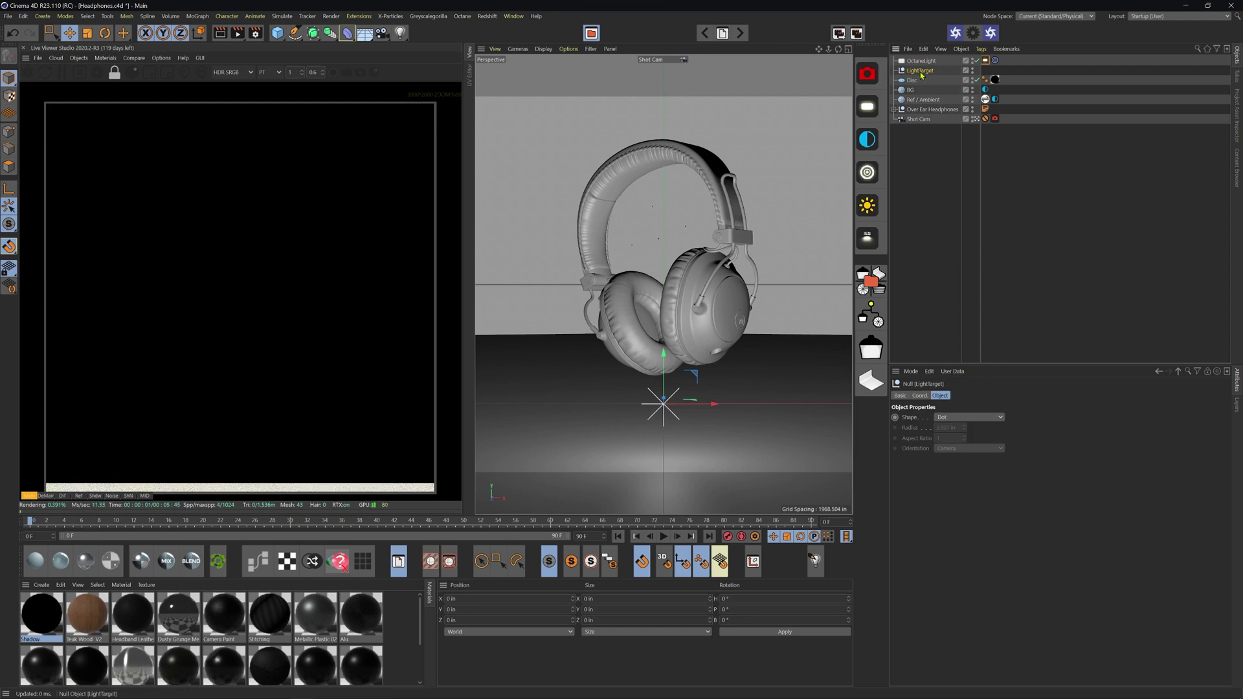
{"action": "left_click", "coordinate": [931, 63]}
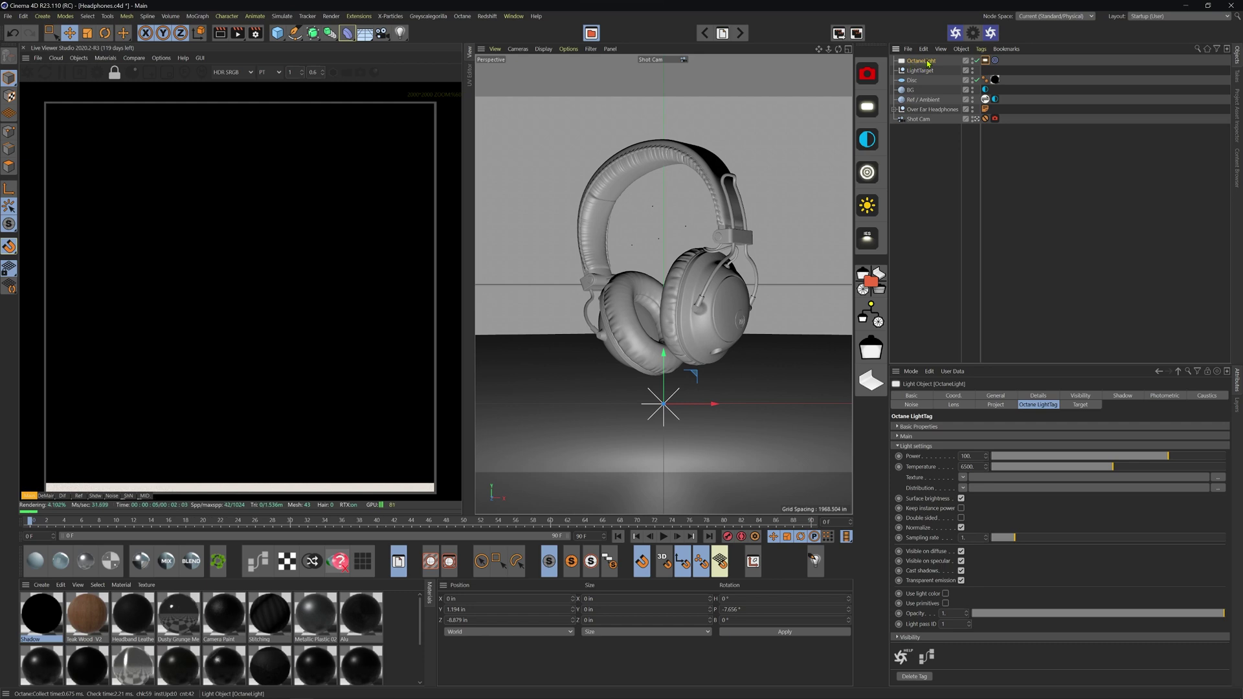
{"action": "double_click", "coordinate": [920, 61]}
{"action": "type", "text": "Rim"}
{"action": "key", "text": "Return"}
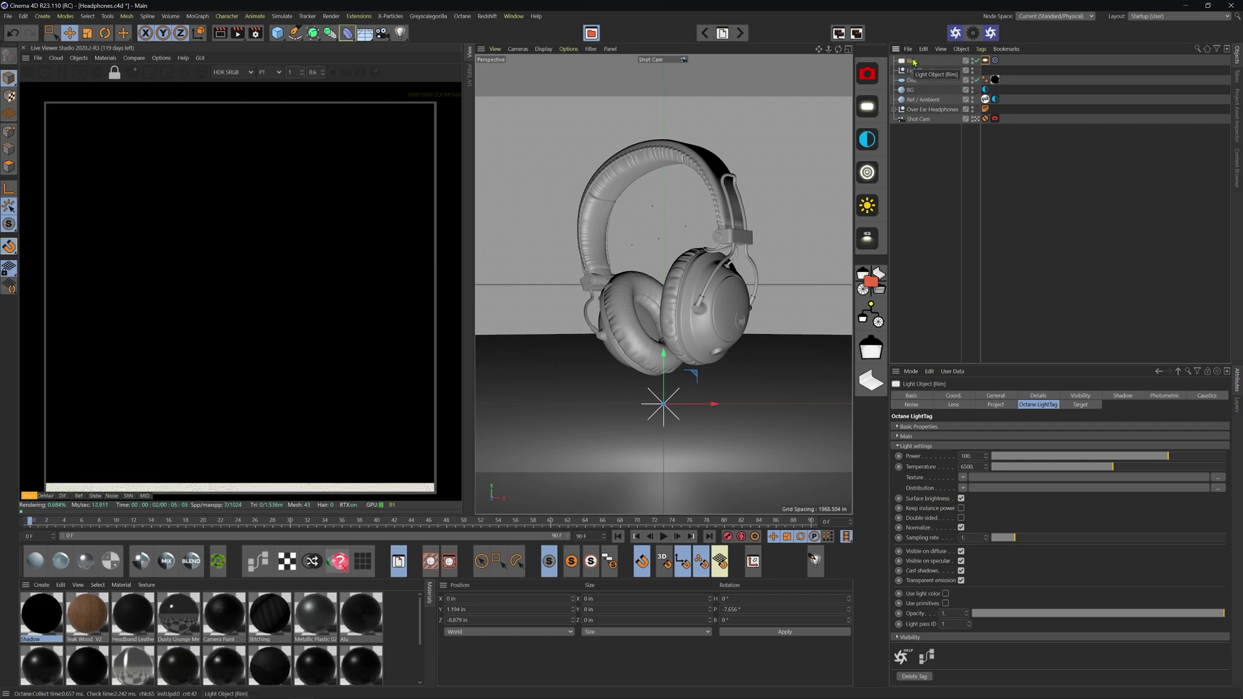
- Set the Rim light's area size to 24 in by 24 in
{"action": "left_click", "coordinate": [1038, 397]}
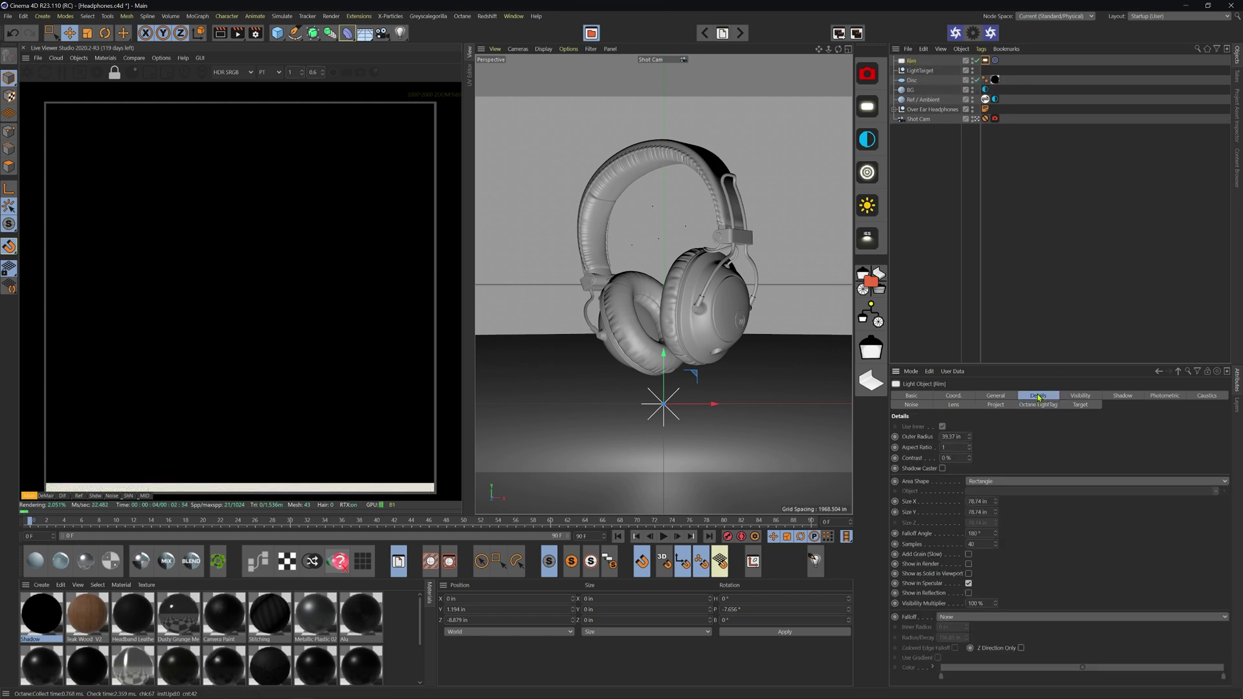
{"action": "left_click", "coordinate": [976, 502]}
{"action": "type", "text": "24"}
{"action": "key", "text": "Tab"}
{"action": "type", "text": "24"}
{"action": "key", "text": "Return"}
- Disable Camera visibility for the Rim light in its Octane light tag
{"action": "left_click", "coordinate": [1039, 406]}
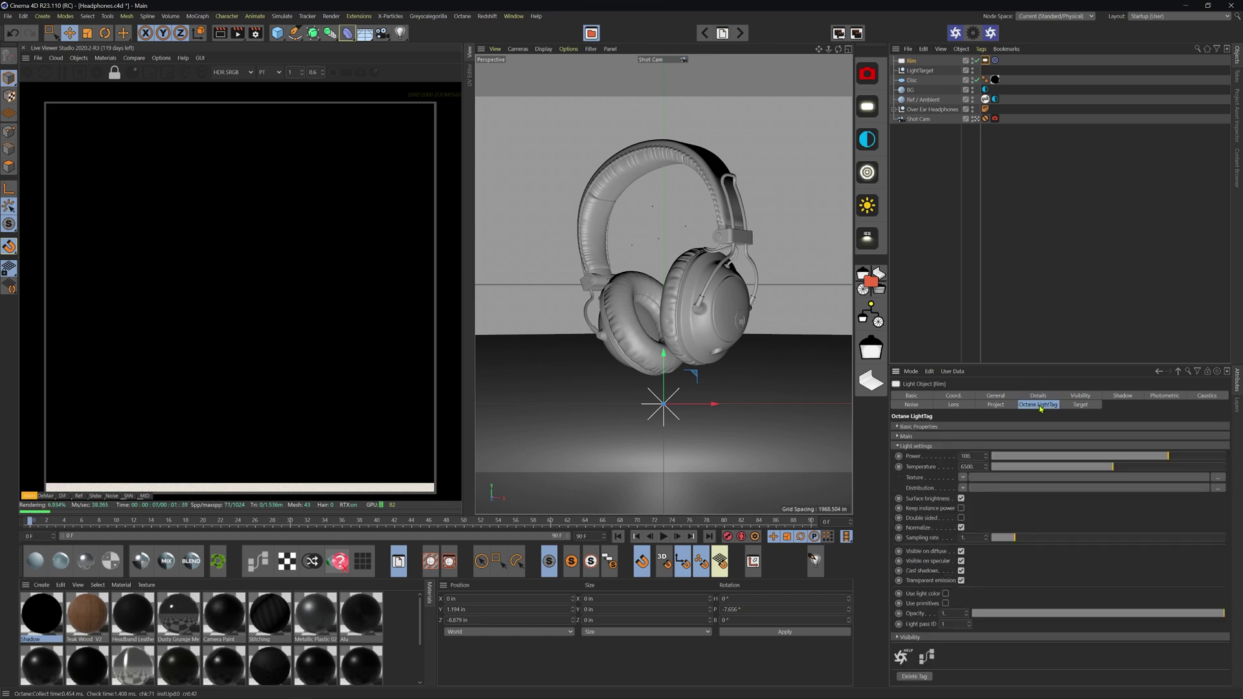
{"action": "left_click", "coordinate": [910, 638]}
{"action": "left_click", "coordinate": [951, 648]}
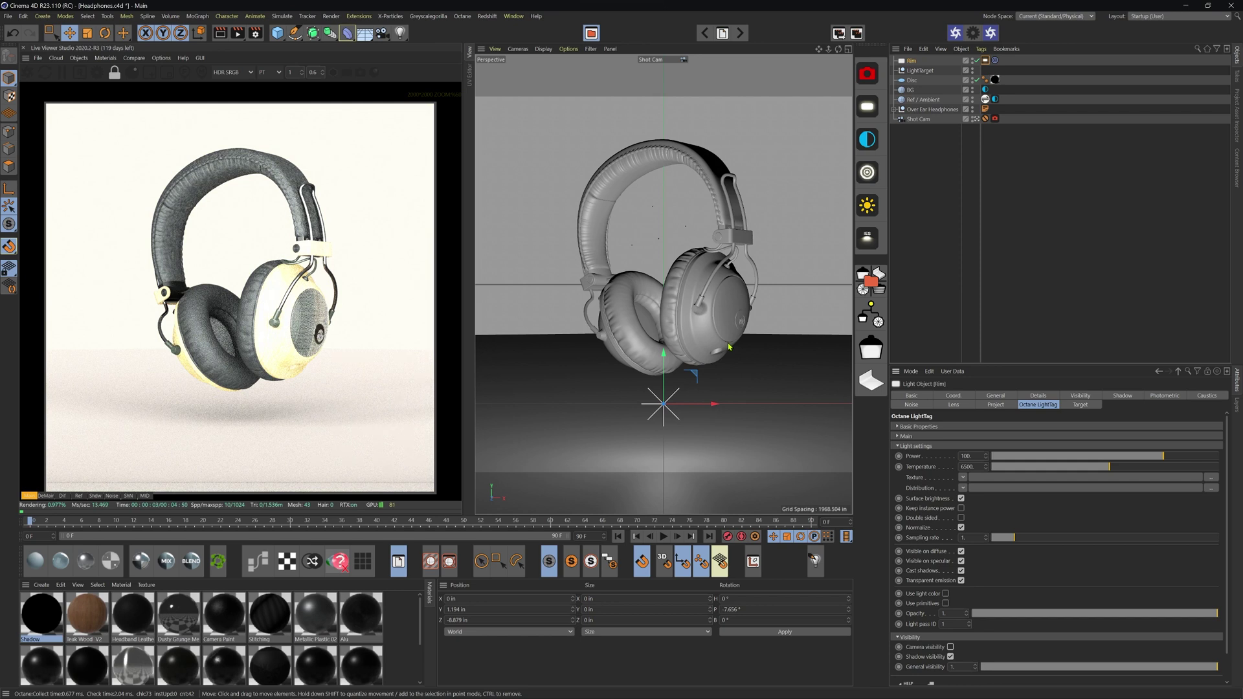
- Work in a free perspective view and place the Rim light above and behind the headphones, at about Y 10.5 in and Z 7.8 in
{"action": "middle_click", "coordinate": [691, 305]}
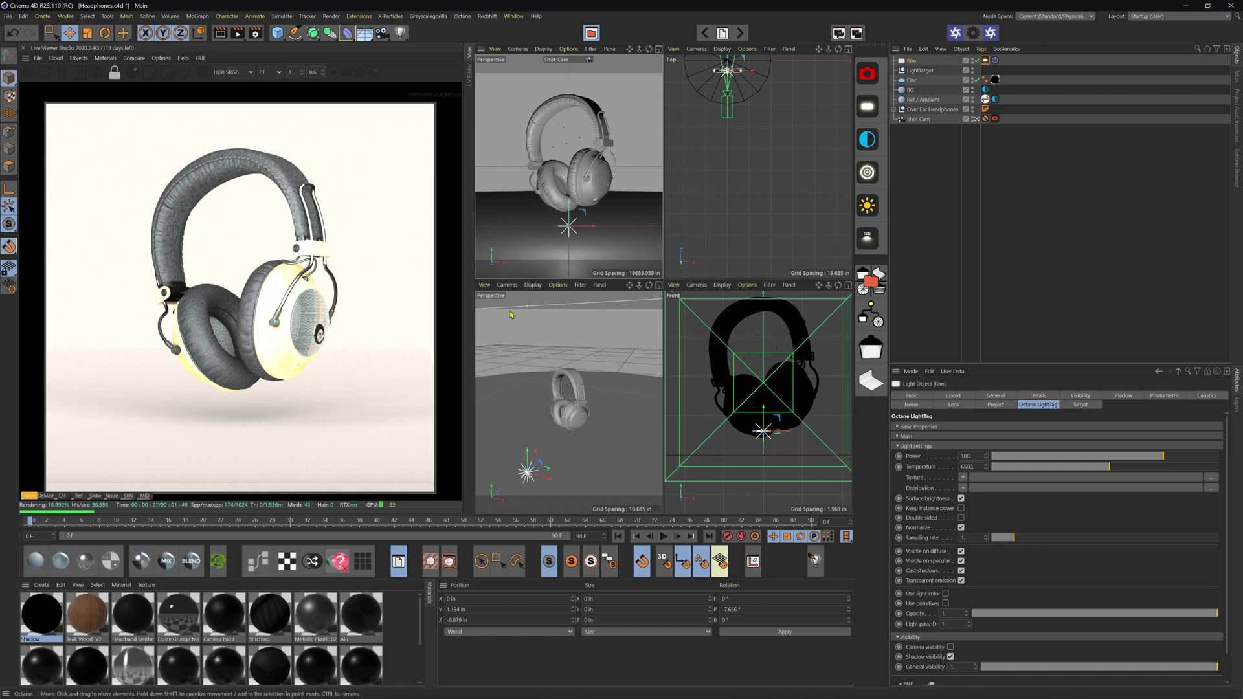
{"action": "left_click", "coordinate": [506, 285]}
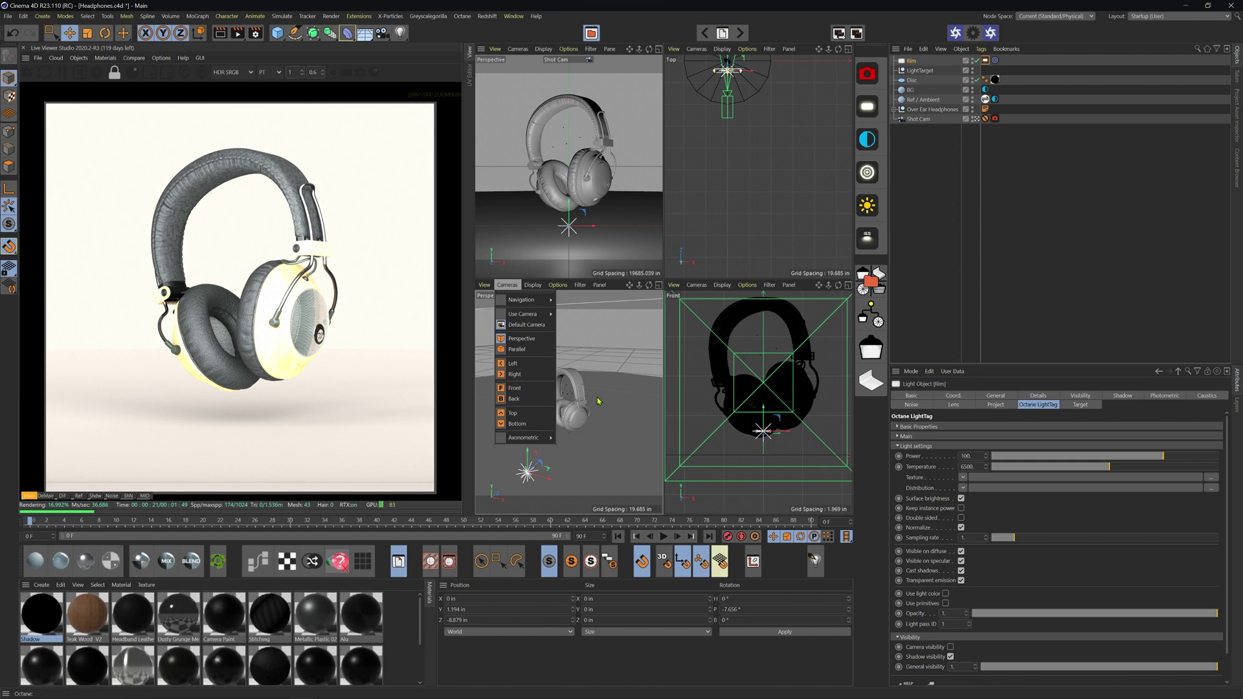
{"action": "left_click", "coordinate": [528, 338]}
{"action": "middle_click", "coordinate": [602, 398]}
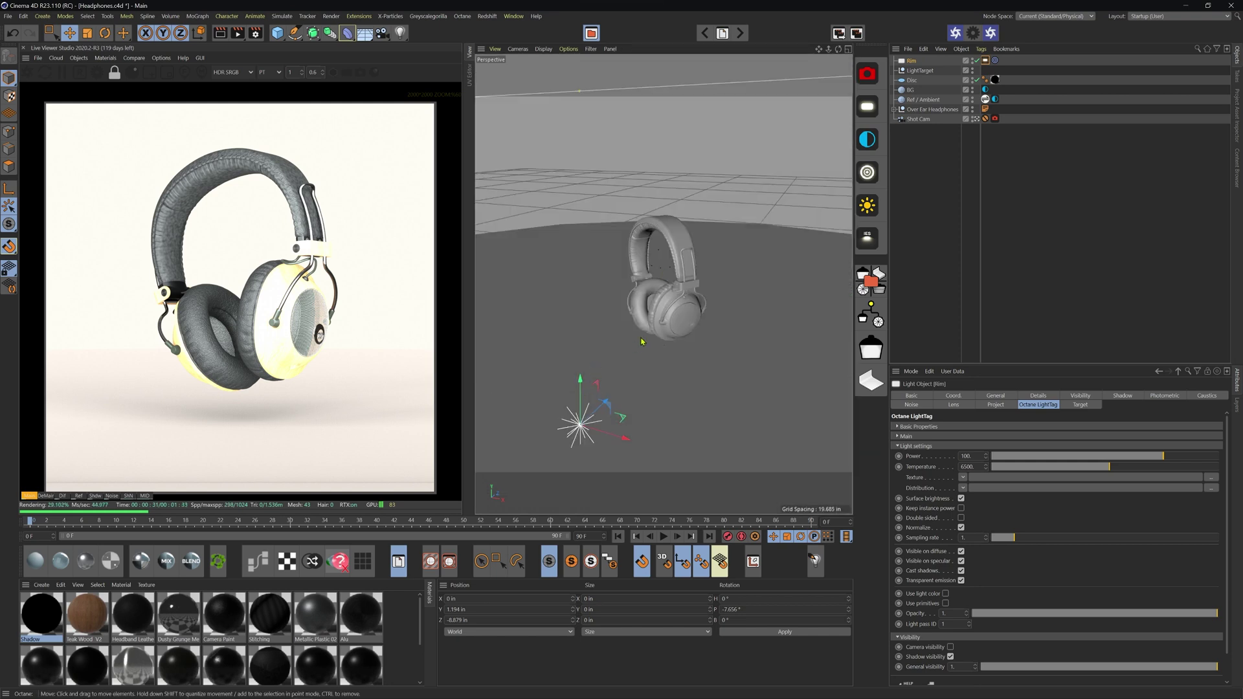
{"action": "scroll", "coordinate": [667, 314], "scroll_direction": "down", "scroll_amount": 8}
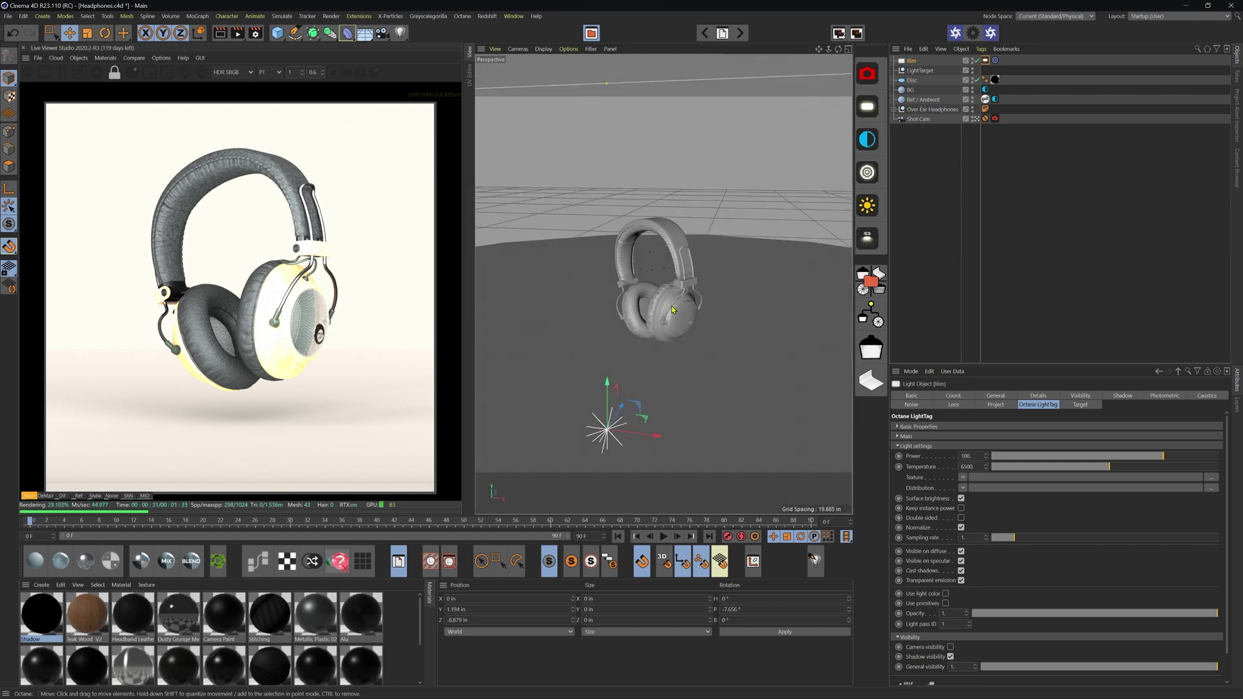
{"action": "left_click_drag", "start_coordinate": [672, 307], "coordinate": [744, 227], "text": "alt"}
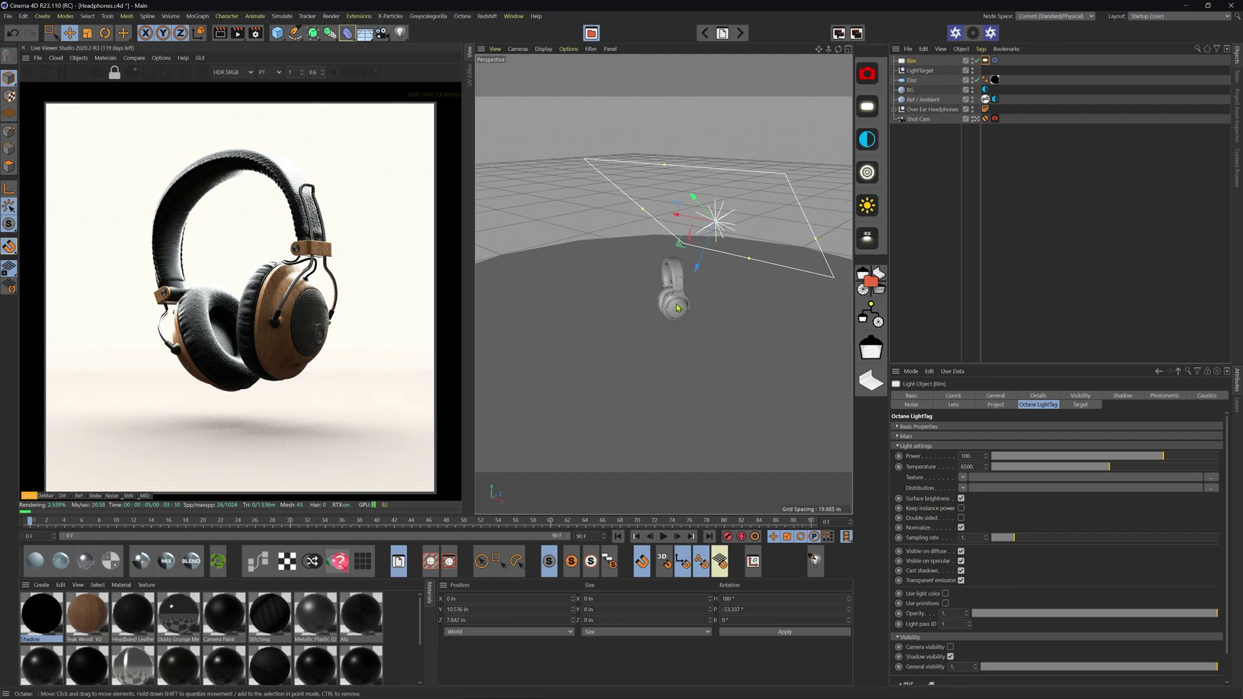
{"action": "left_click_drag", "start_coordinate": [675, 311], "coordinate": [679, 296], "text": "alt"}
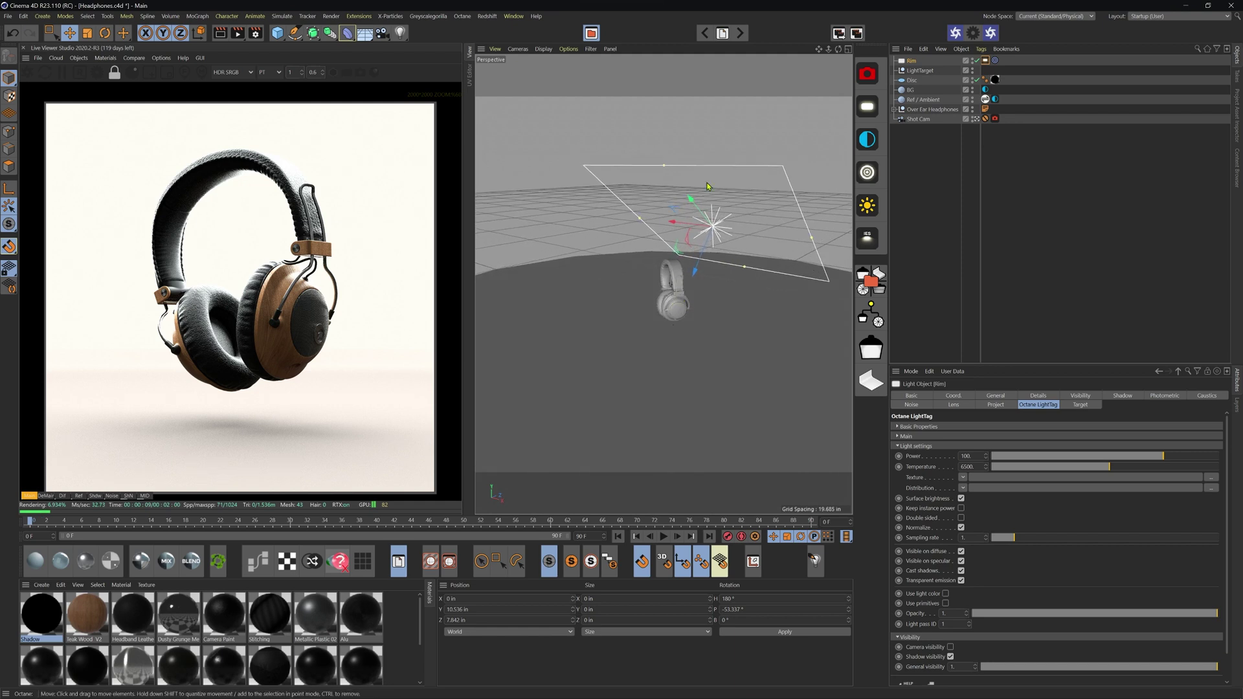
- Shift the Rim light to the right rear of the headphones and reshape its rectangle to about 33.7 by 17.9 in
{"action": "left_click_drag", "start_coordinate": [664, 166], "coordinate": [750, 249]}
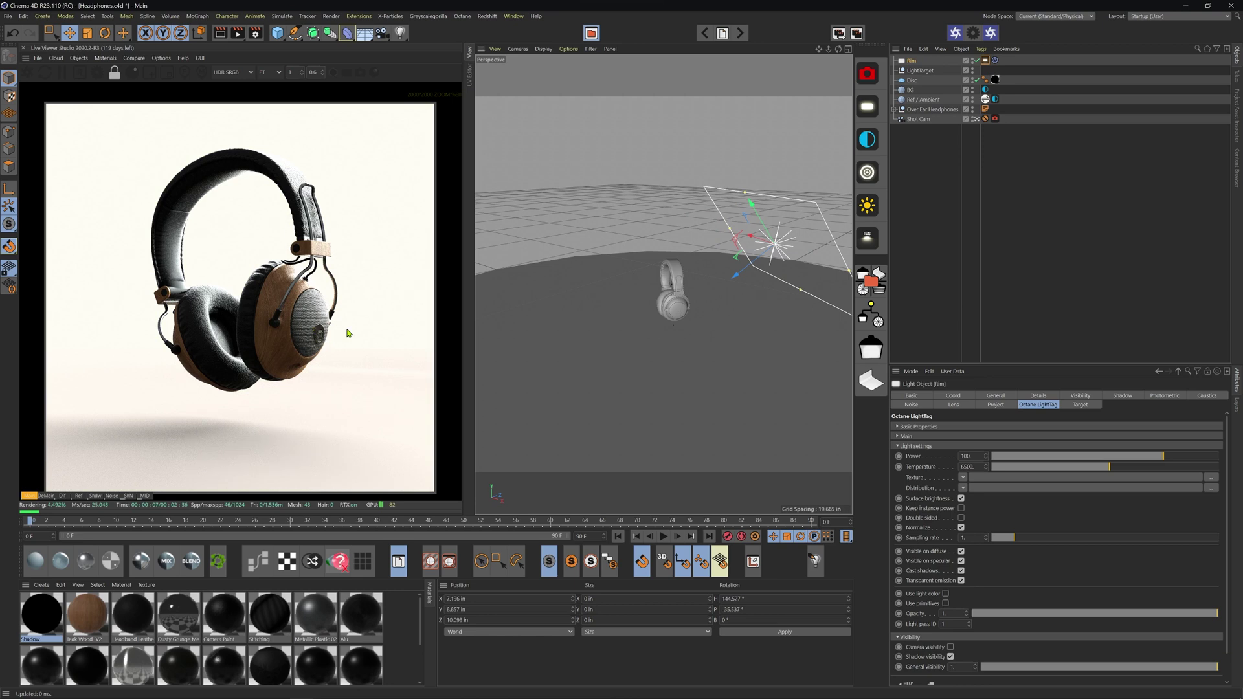
{"action": "left_click_drag", "start_coordinate": [750, 270], "coordinate": [675, 261]}
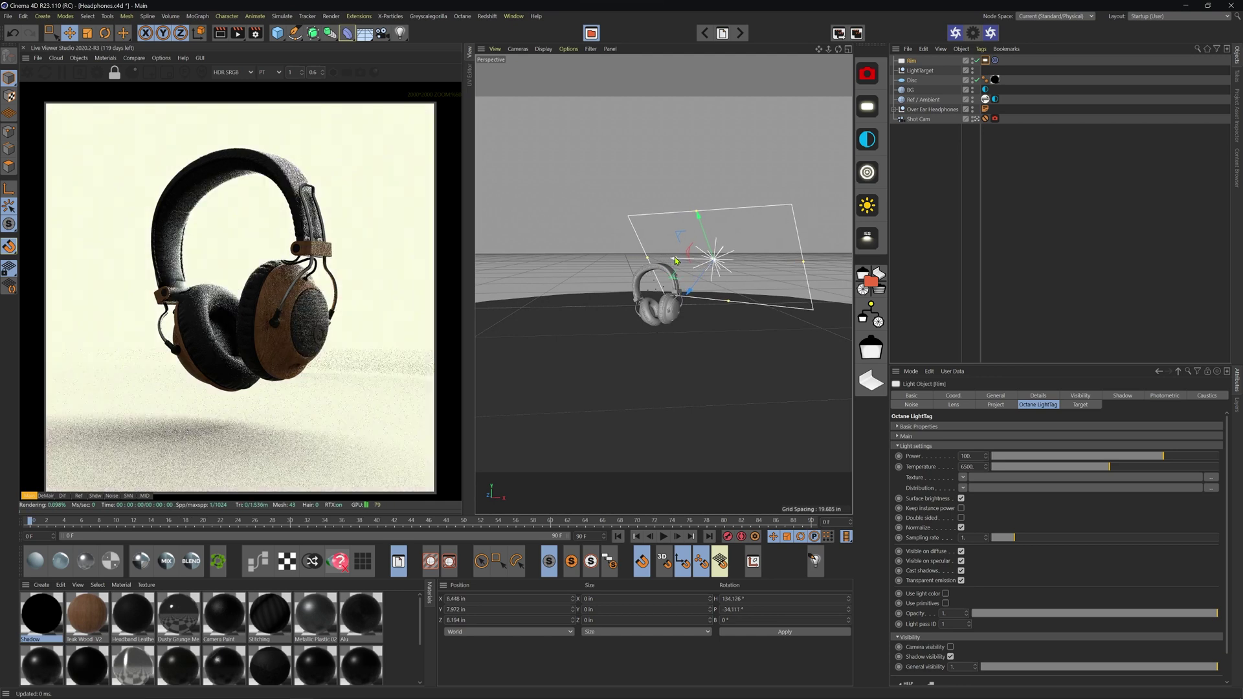
{"action": "left_click_drag", "start_coordinate": [675, 261], "coordinate": [710, 233]}
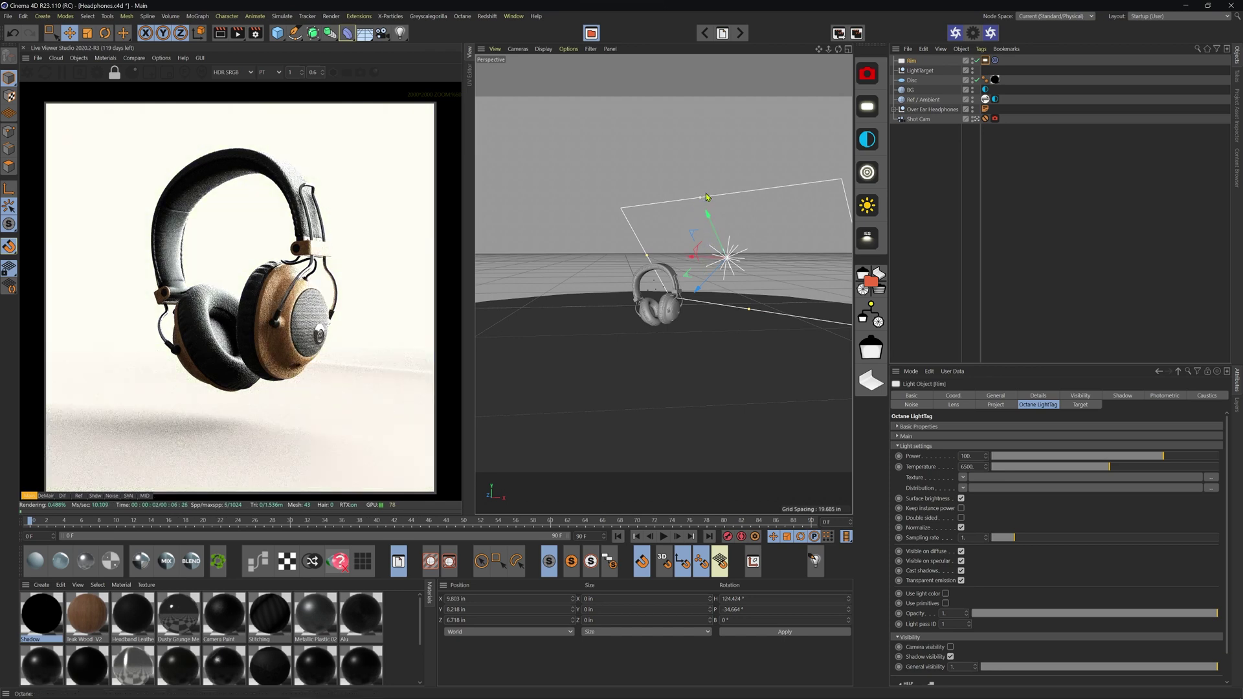
- Fine-tune the Rim light's position to about X 11.7 in, Y 8.1 in and Z 9 in
{"action": "left_click_drag", "start_coordinate": [700, 292], "coordinate": [704, 298]}
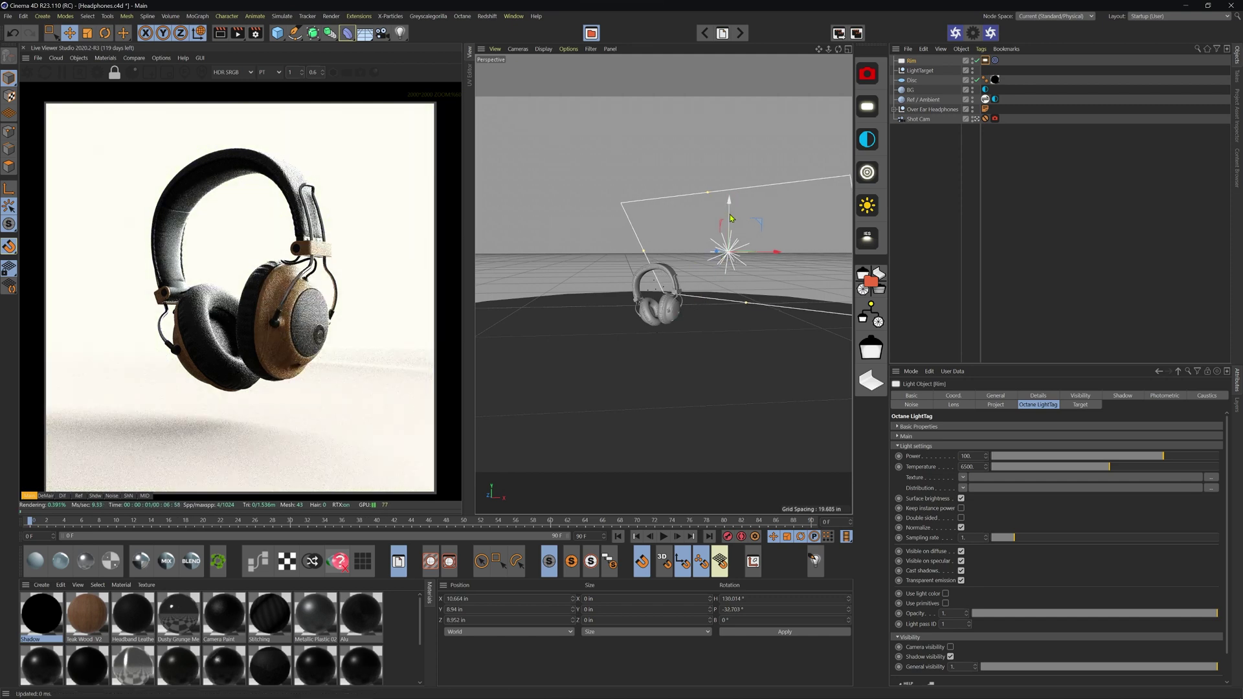
{"action": "left_click_drag", "start_coordinate": [755, 254], "coordinate": [774, 255]}
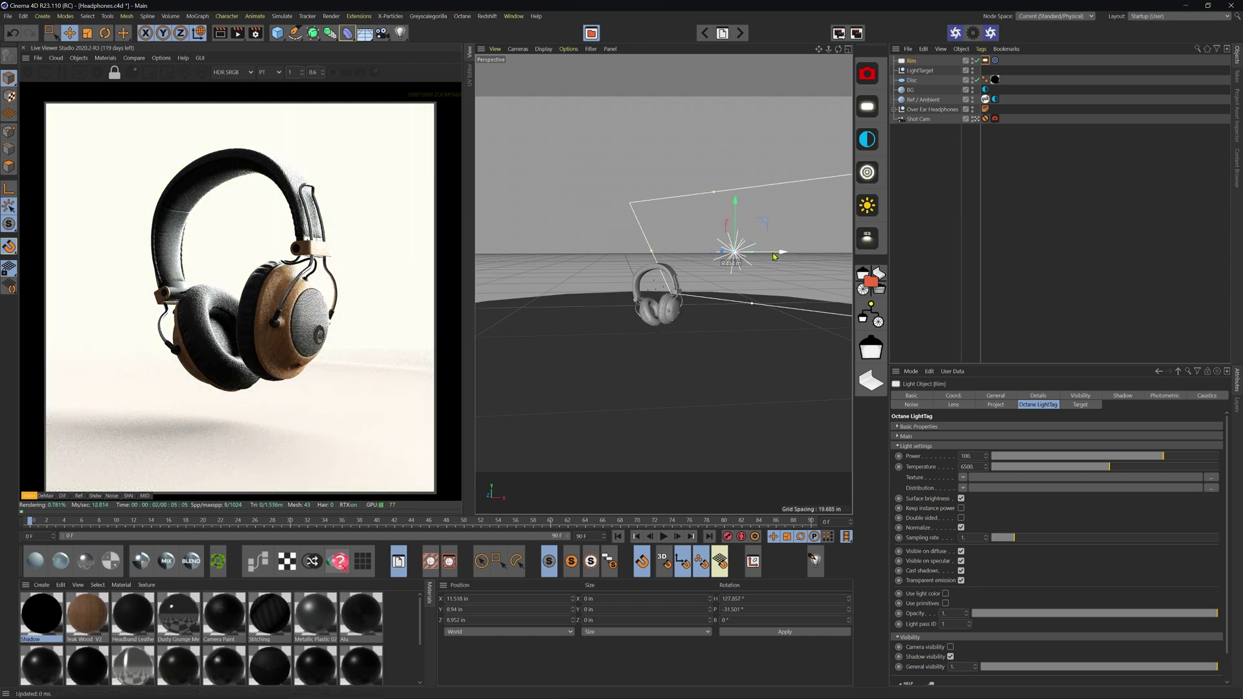
{"action": "left_click_drag", "start_coordinate": [774, 256], "coordinate": [777, 256]}
{"action": "left_click_drag", "start_coordinate": [736, 213], "coordinate": [739, 219]}
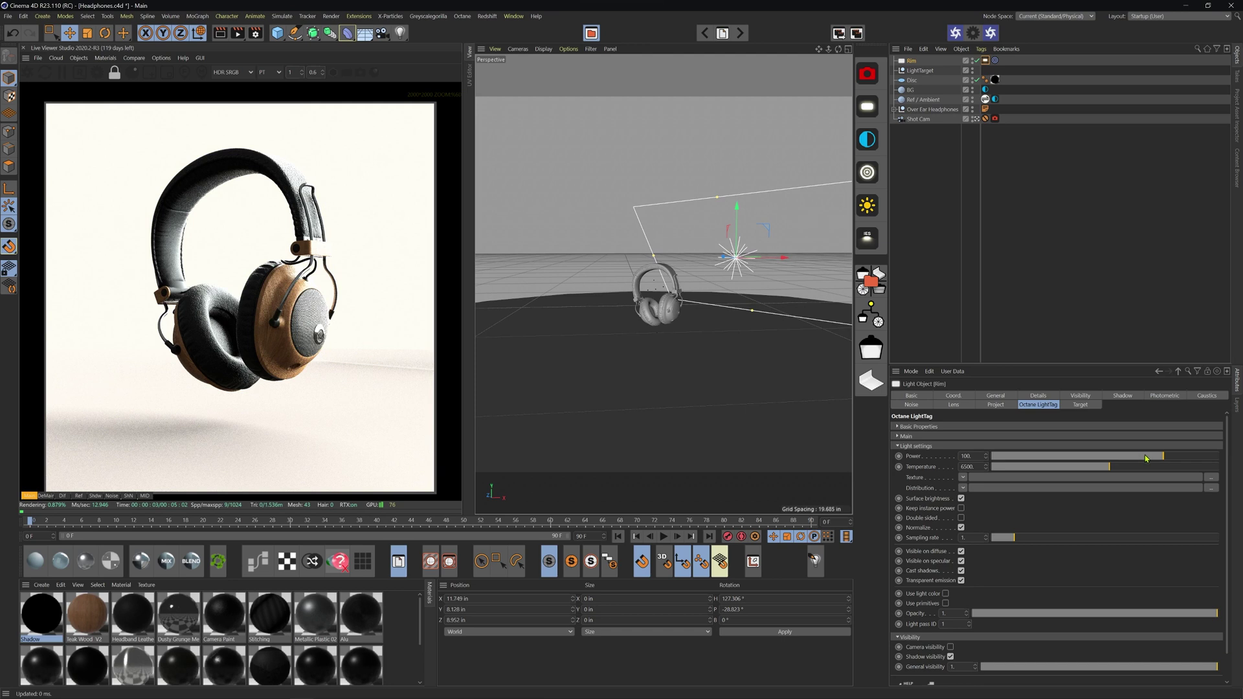
- Reduce the Rim light's power to about 12.2 and move it farther from the headphones, to about X 13.2 in and Z 11.5 in
{"action": "left_click_drag", "start_coordinate": [1146, 458], "coordinate": [1136, 457]}
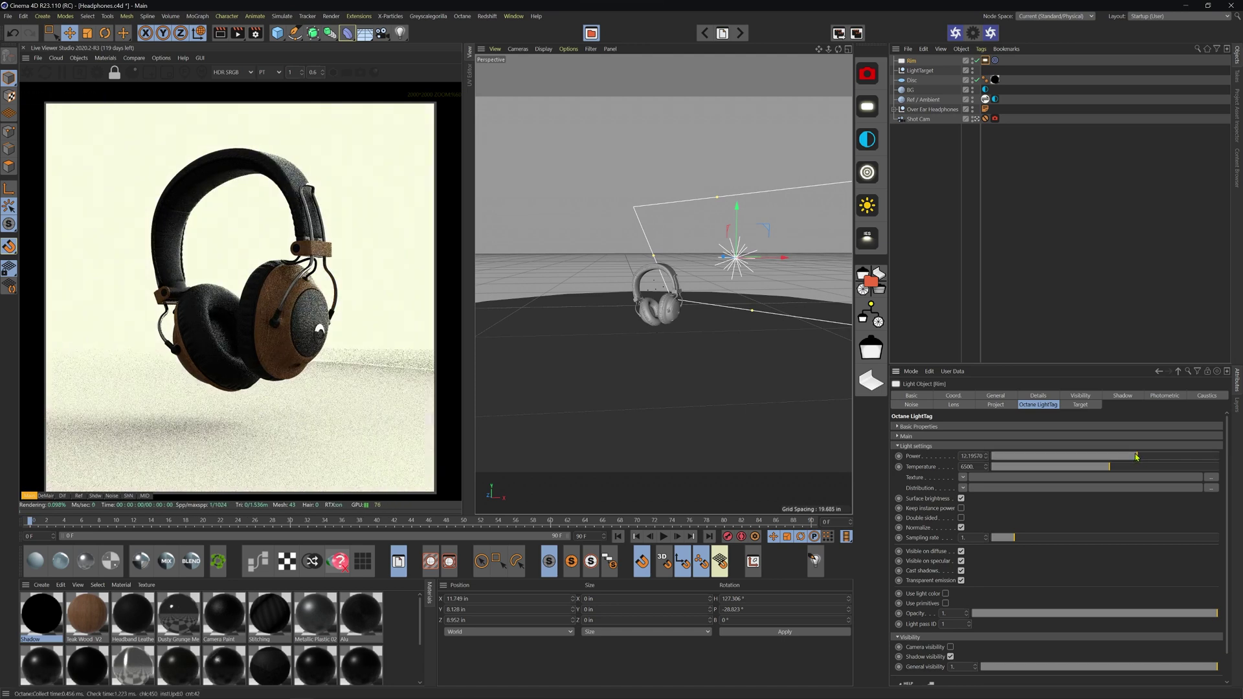
{"action": "left_click_drag", "start_coordinate": [667, 313], "coordinate": [598, 320], "text": "alt"}
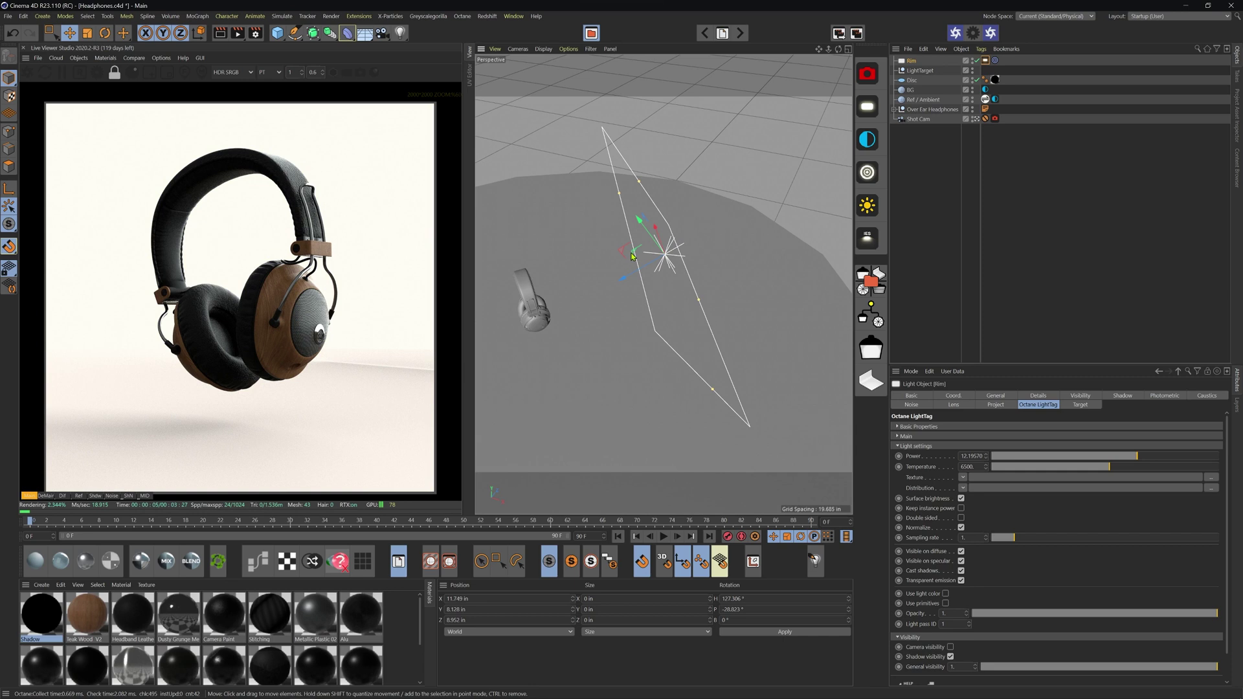
{"action": "left_click_drag", "start_coordinate": [709, 251], "coordinate": [718, 242]}
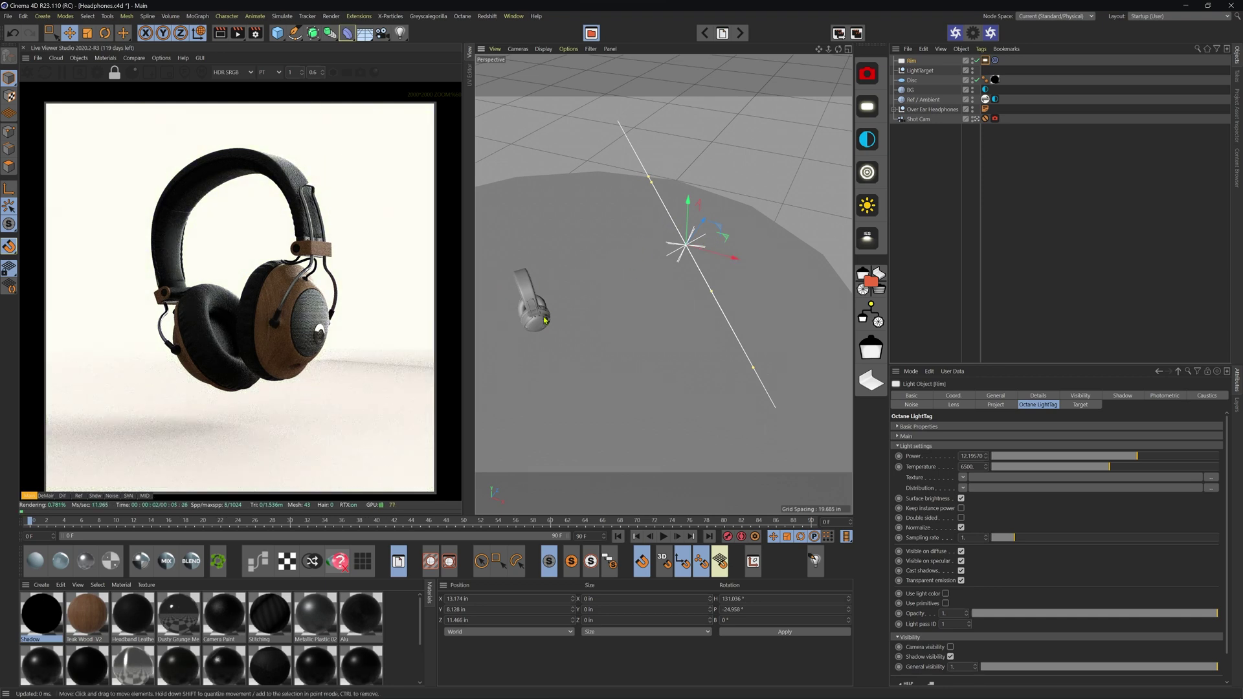
- Lower the Rim light's power to about 10.6 and set its temperature to 6000
{"action": "left_click_drag", "start_coordinate": [542, 316], "coordinate": [705, 328], "text": "alt"}
{"action": "left_click_drag", "start_coordinate": [1138, 458], "coordinate": [1135, 457]}
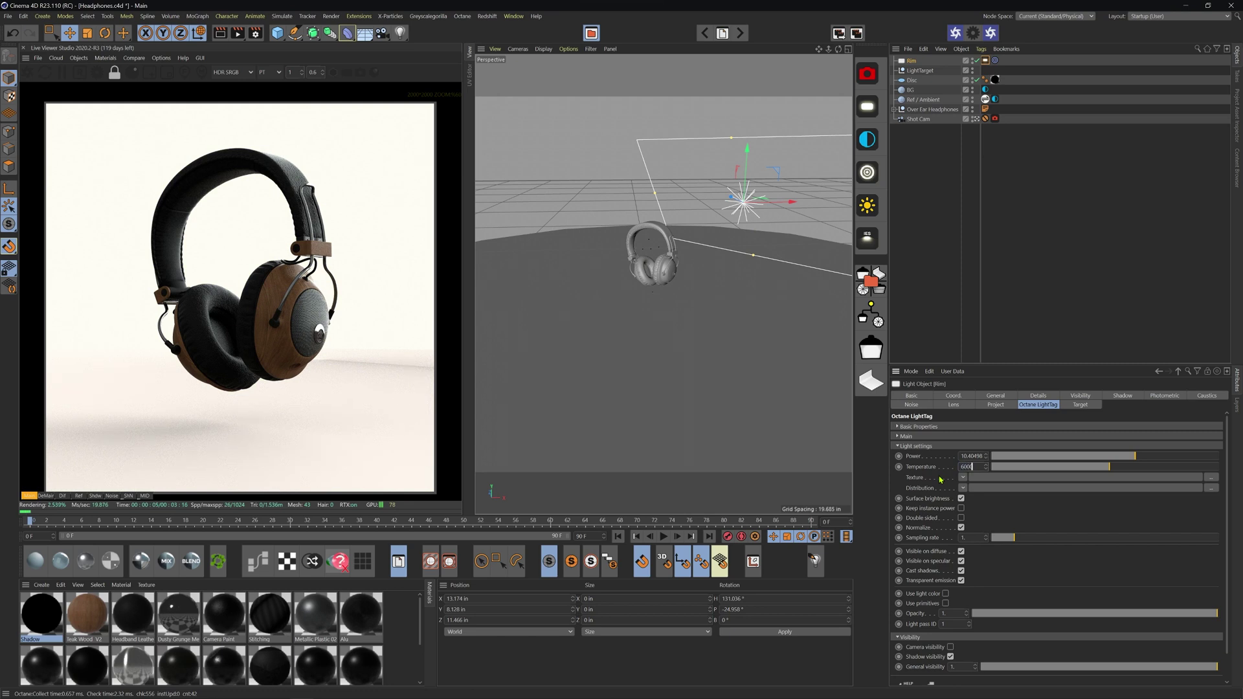
{"action": "key", "text": "Return"}
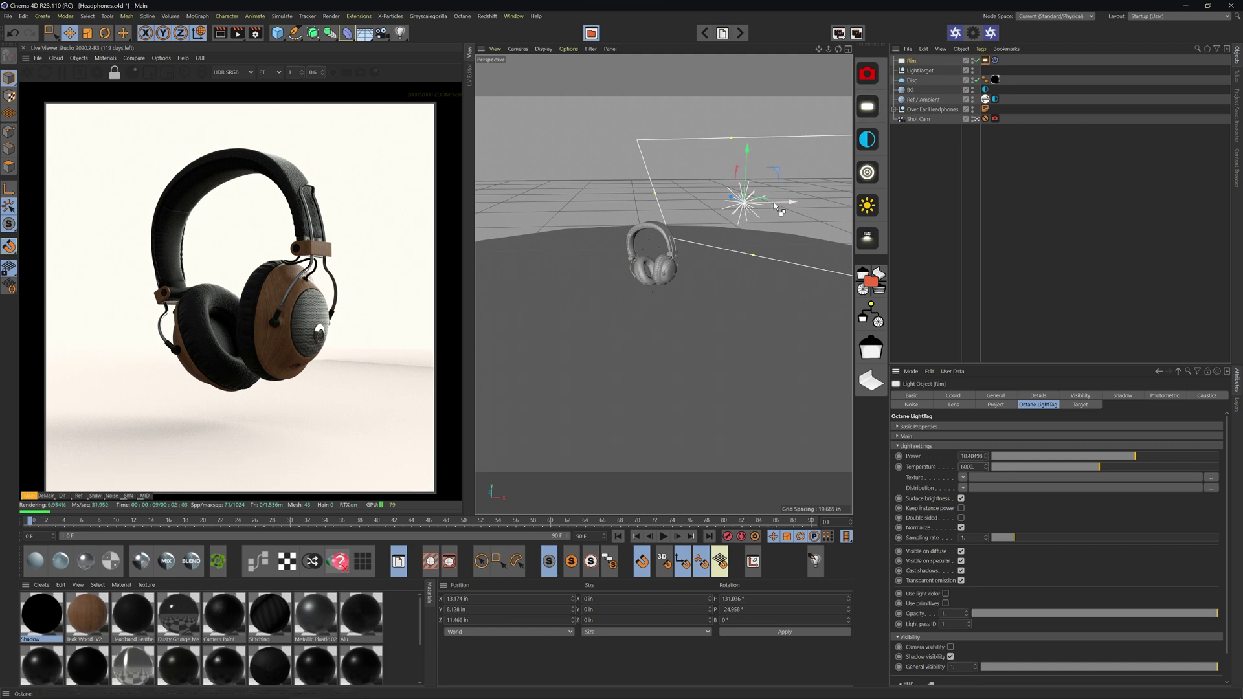
- Duplicate the Rim light to the opposite side of the headphones, at about X -13.8 in, and rename the copy "Key"
{"action": "left_click_drag", "start_coordinate": [785, 203], "coordinate": [579, 244], "text": "ctrl"}
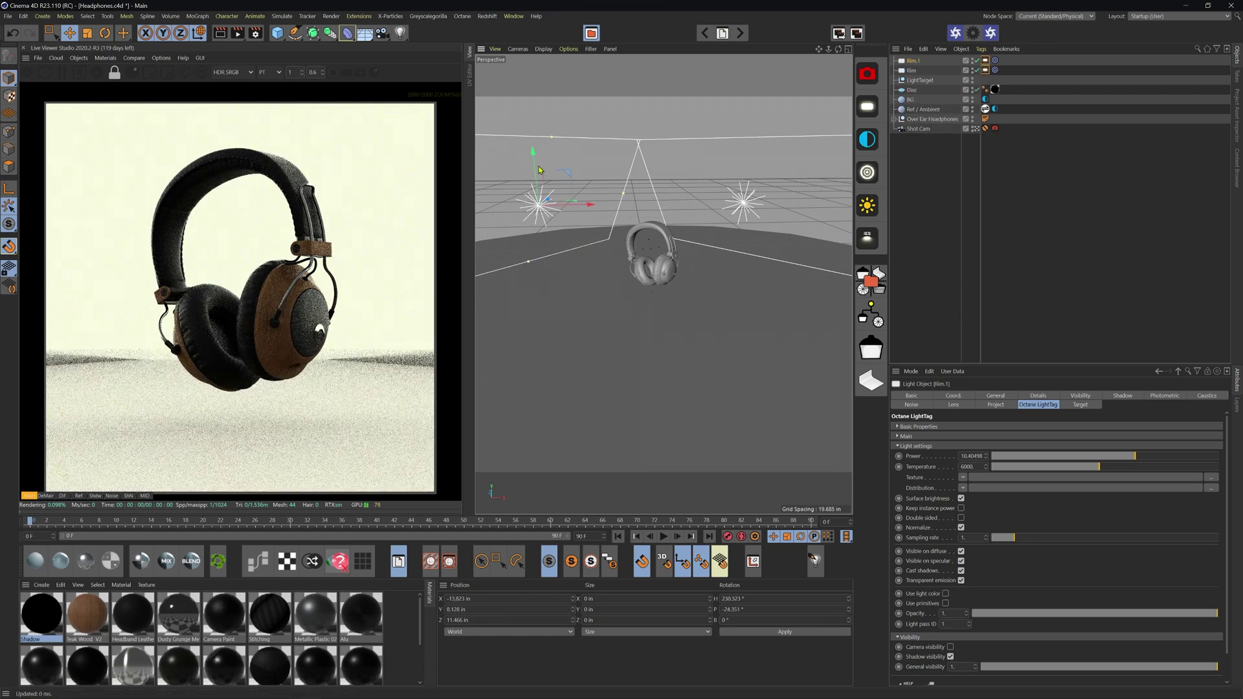
{"action": "double_click", "coordinate": [913, 60]}
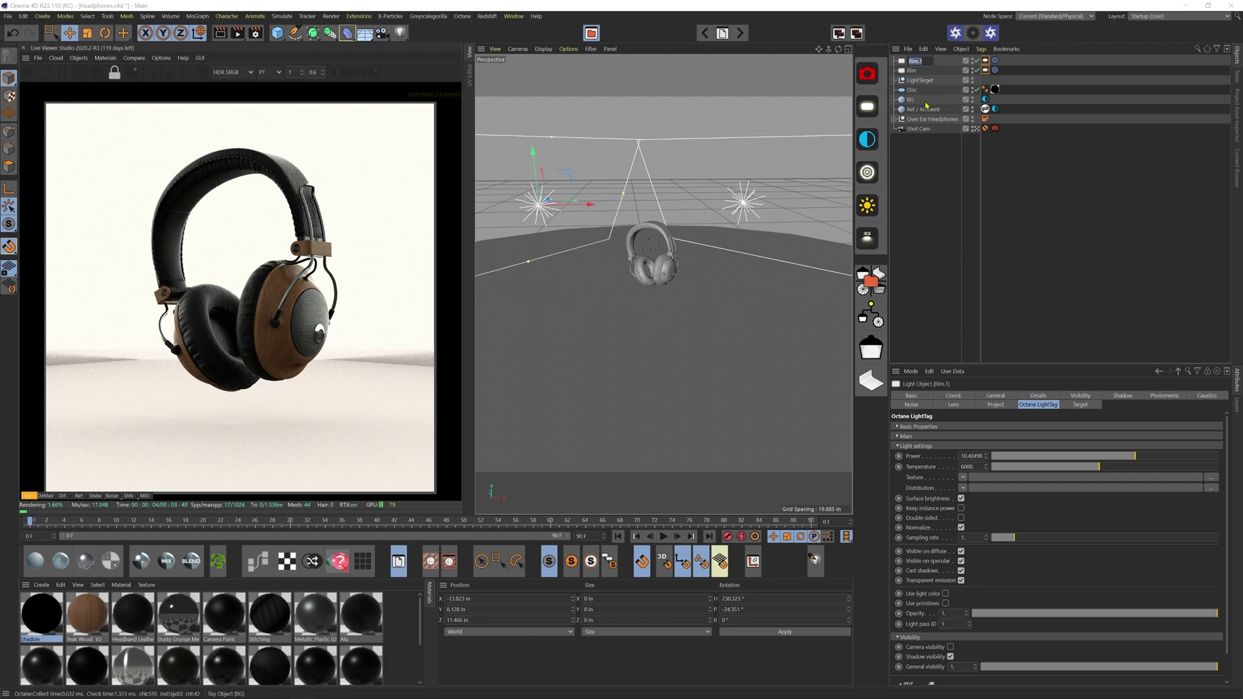
{"action": "type", "text": "Key"}
{"action": "key", "text": "Return"}
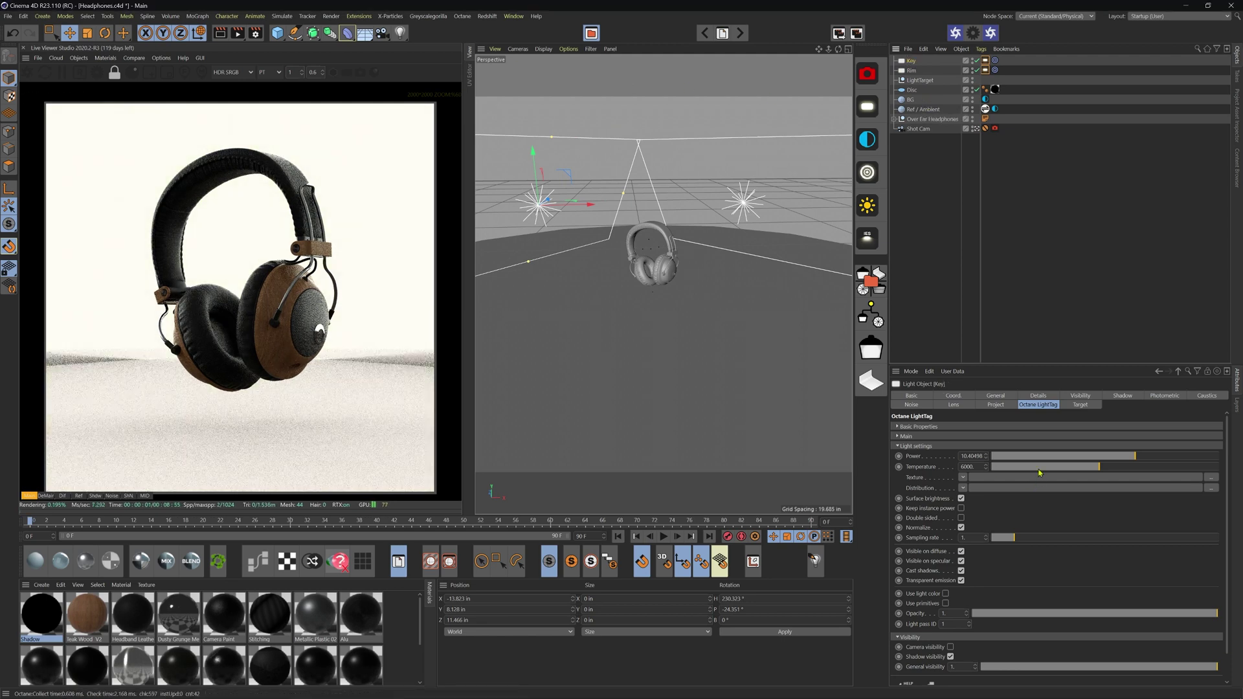
- Set the Key light's area size to 24 in by 24 in
{"action": "left_click", "coordinate": [1036, 396]}
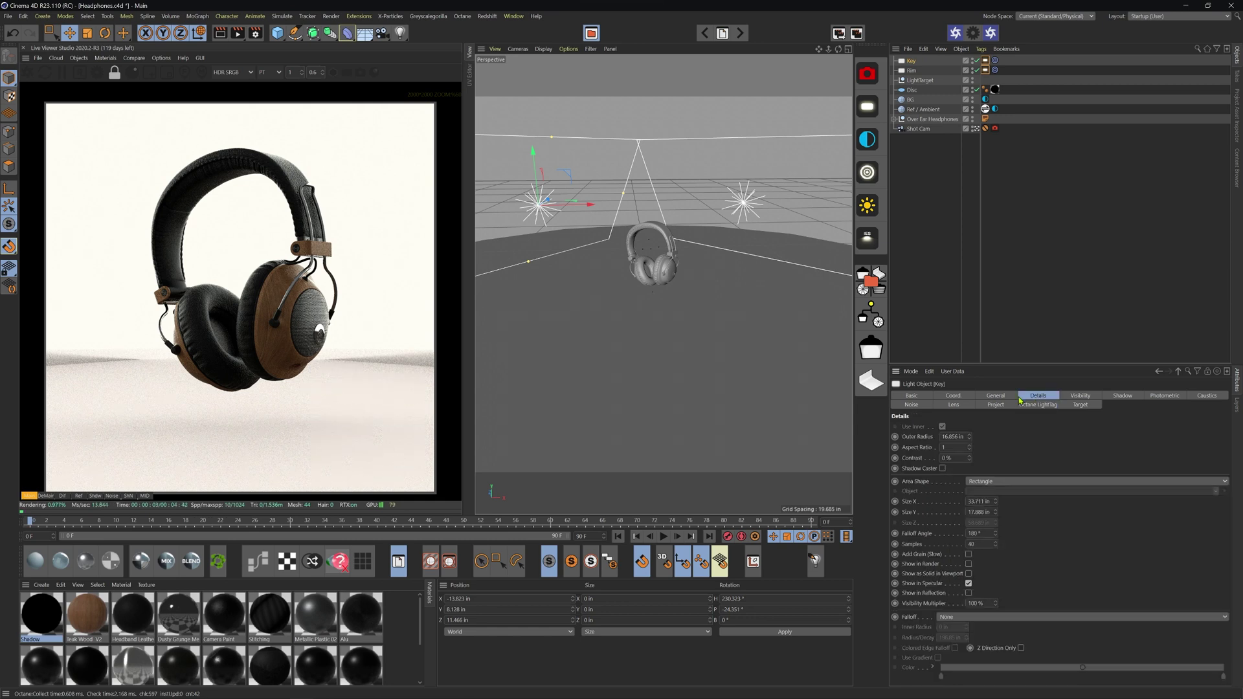
{"action": "left_click", "coordinate": [984, 501]}
{"action": "type", "text": "24"}
{"action": "key", "text": "Tab"}
{"action": "type", "text": "24"}
{"action": "key", "text": "Return"}
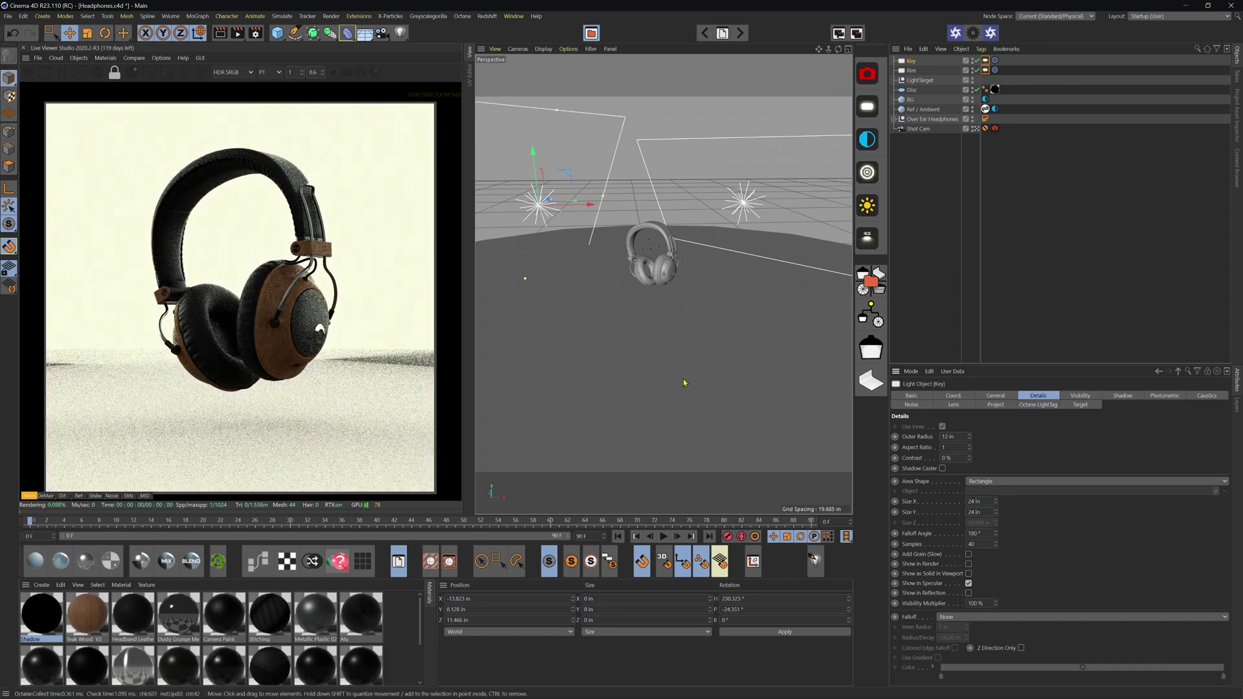
- Set the Key light's area size to 12 in by 12 in
{"action": "left_click", "coordinate": [981, 502]}
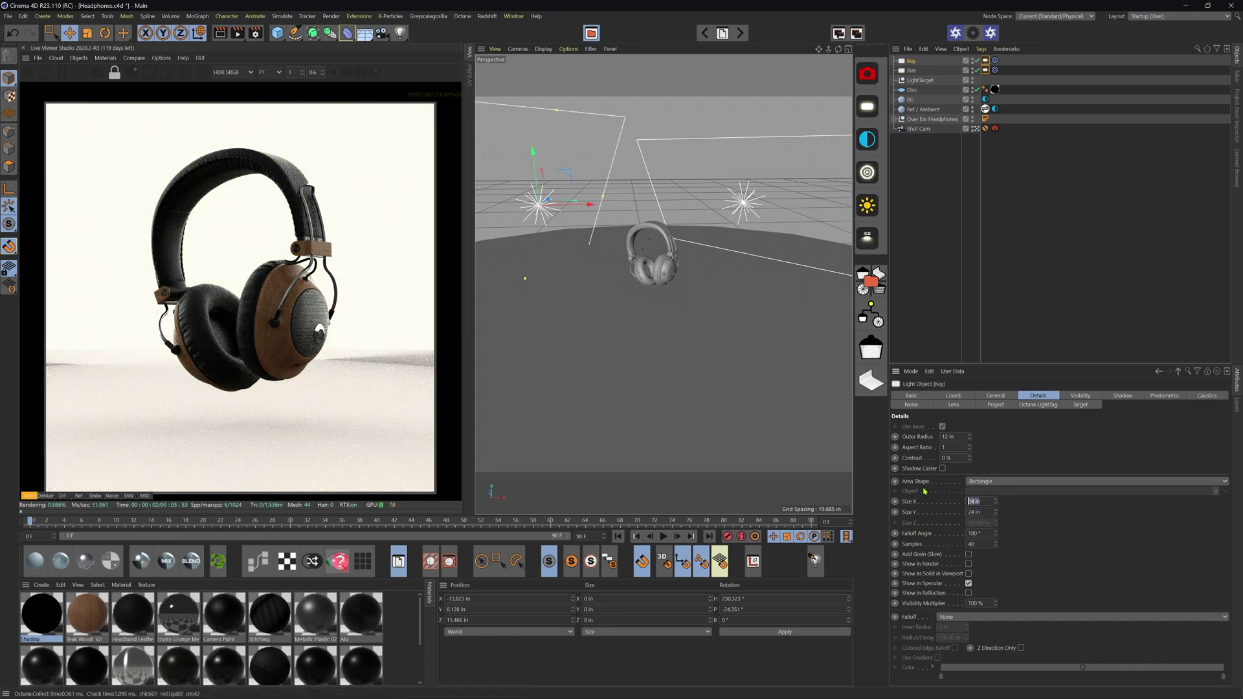
{"action": "type", "text": "12"}
{"action": "key", "text": "Tab"}
{"action": "type", "text": "12"}
{"action": "key", "text": "Return"}
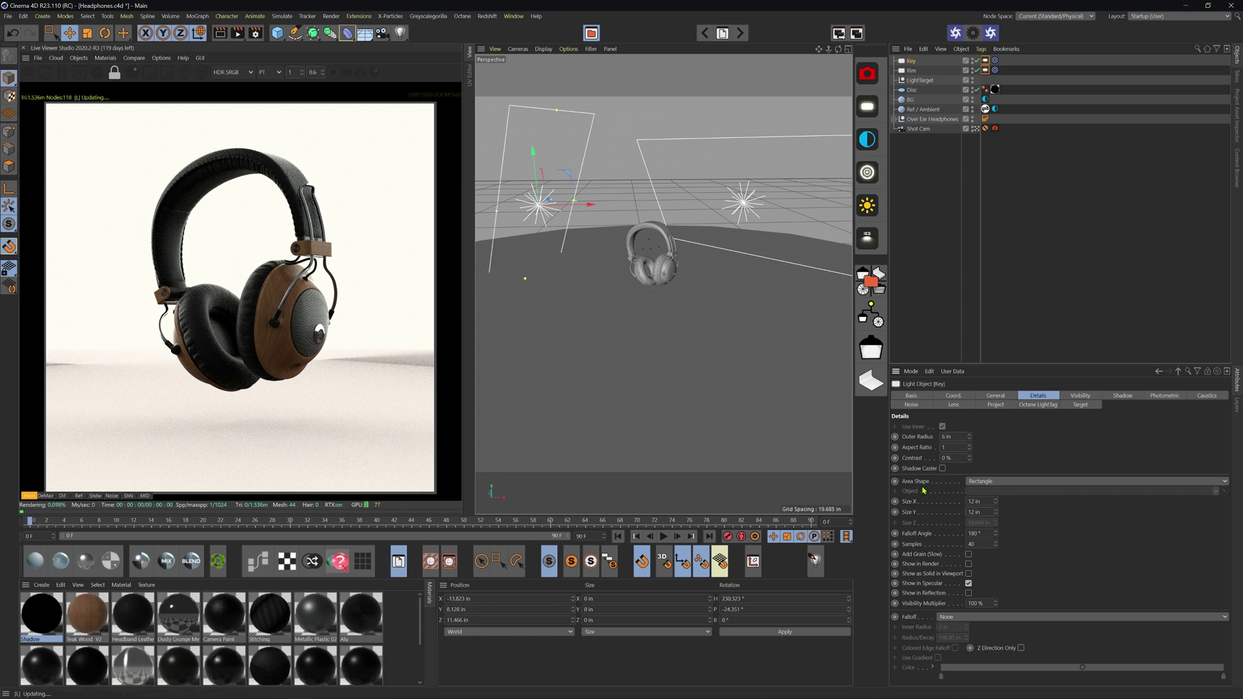
- Move the Key light above and in front of the headphones, to about X -4.4 in, Y 9.6 in and Z -4.4 in
{"action": "left_click_drag", "start_coordinate": [534, 158], "coordinate": [533, 147]}
{"action": "left_click_drag", "start_coordinate": [585, 201], "coordinate": [677, 201]}
{"action": "left_click_drag", "start_coordinate": [664, 258], "coordinate": [591, 287], "text": "alt"}
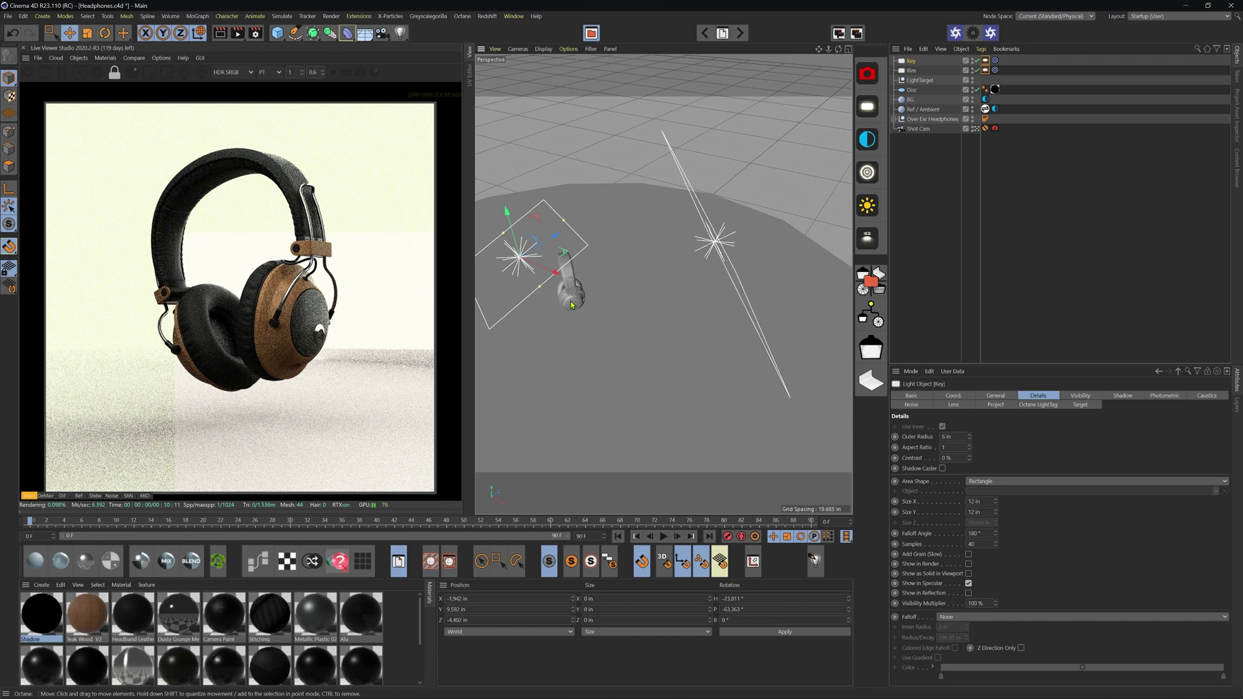
{"action": "left_click_drag", "start_coordinate": [654, 278], "coordinate": [676, 246], "text": "alt"}
{"action": "left_click_drag", "start_coordinate": [577, 259], "coordinate": [591, 323]}
{"action": "right_click_drag", "start_coordinate": [591, 323], "coordinate": [627, 326], "text": "alt"}
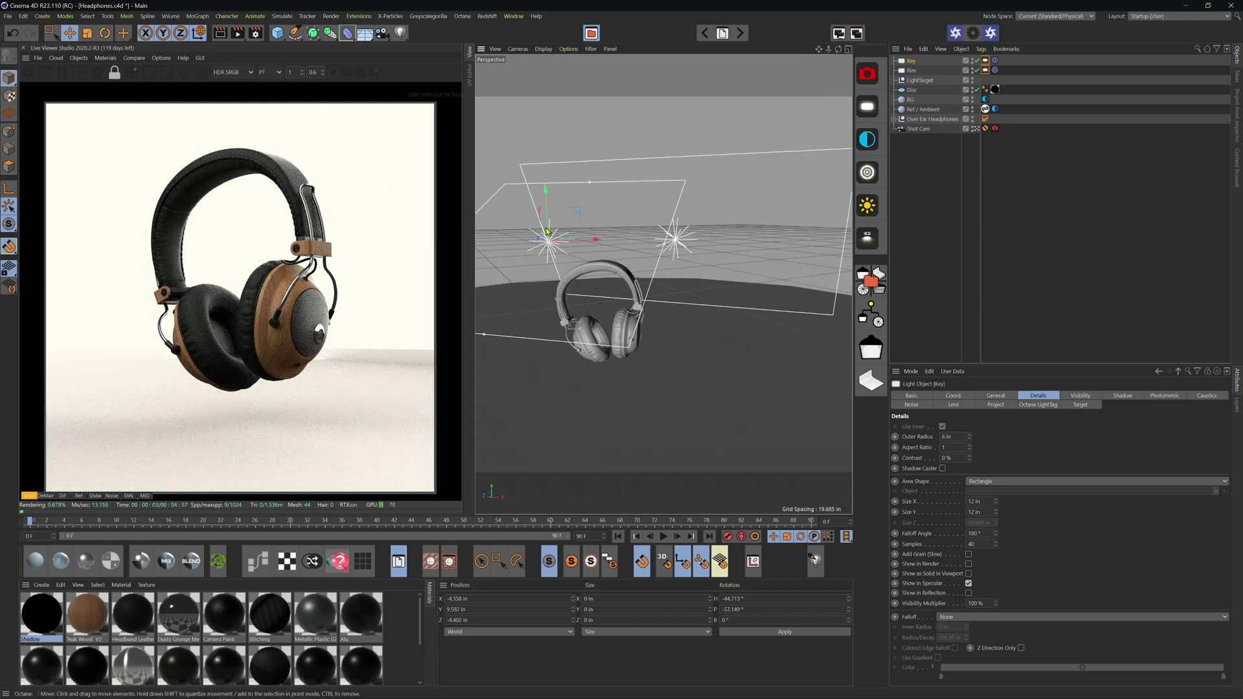
{"action": "left_click_drag", "start_coordinate": [651, 341], "coordinate": [564, 324], "text": "alt"}
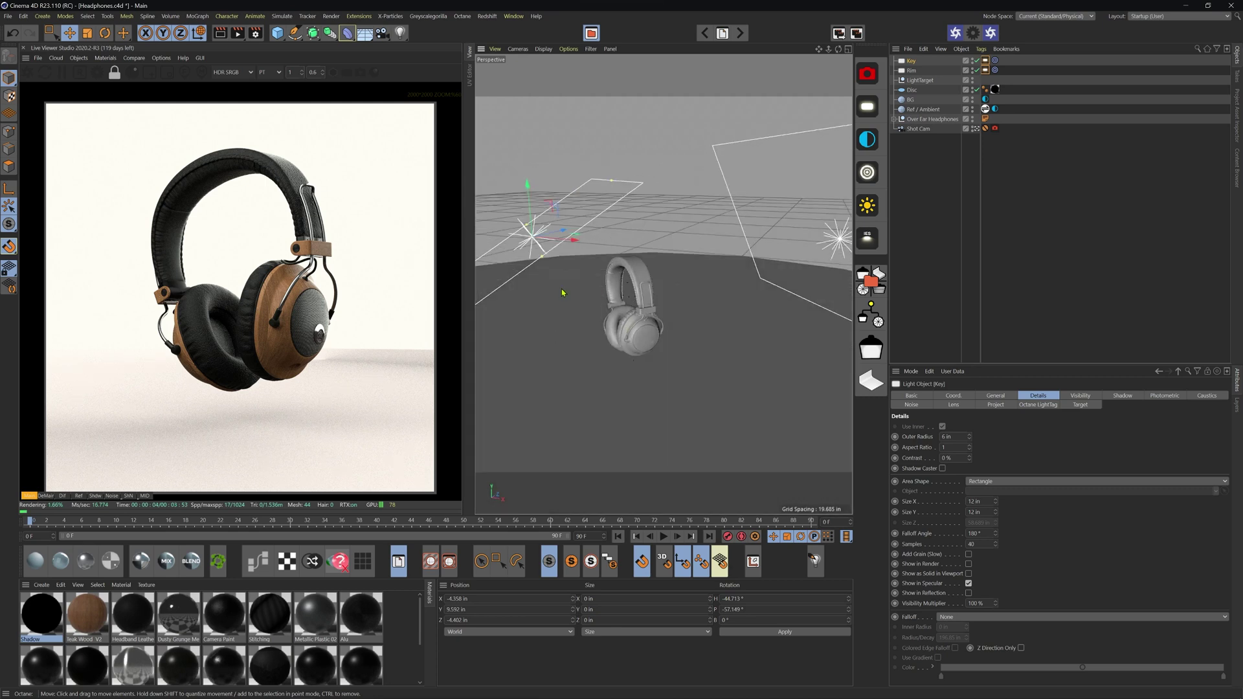
- Nudge the Key light to about X -4.0 in and Z -3.7 in
{"action": "left_click_drag", "start_coordinate": [562, 231], "coordinate": [576, 244]}
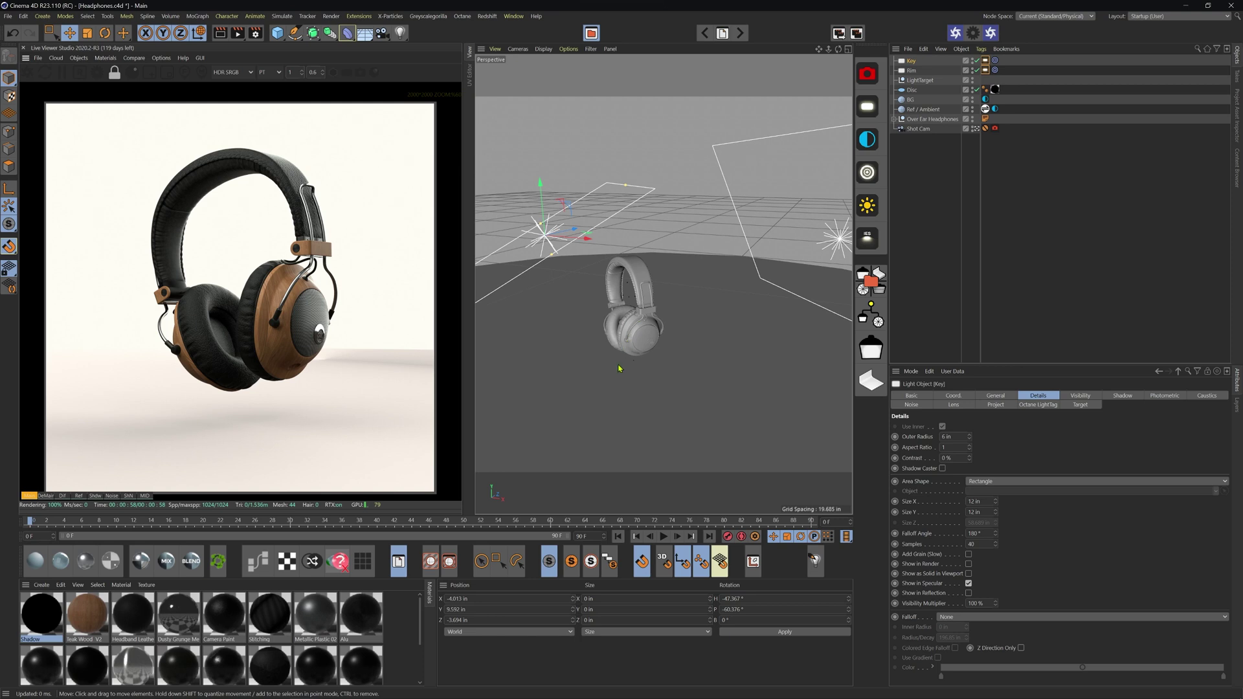
- Shrink the floor disc beneath the headphones to an outer radius of about 13.6 in
{"action": "left_click", "coordinate": [700, 309]}
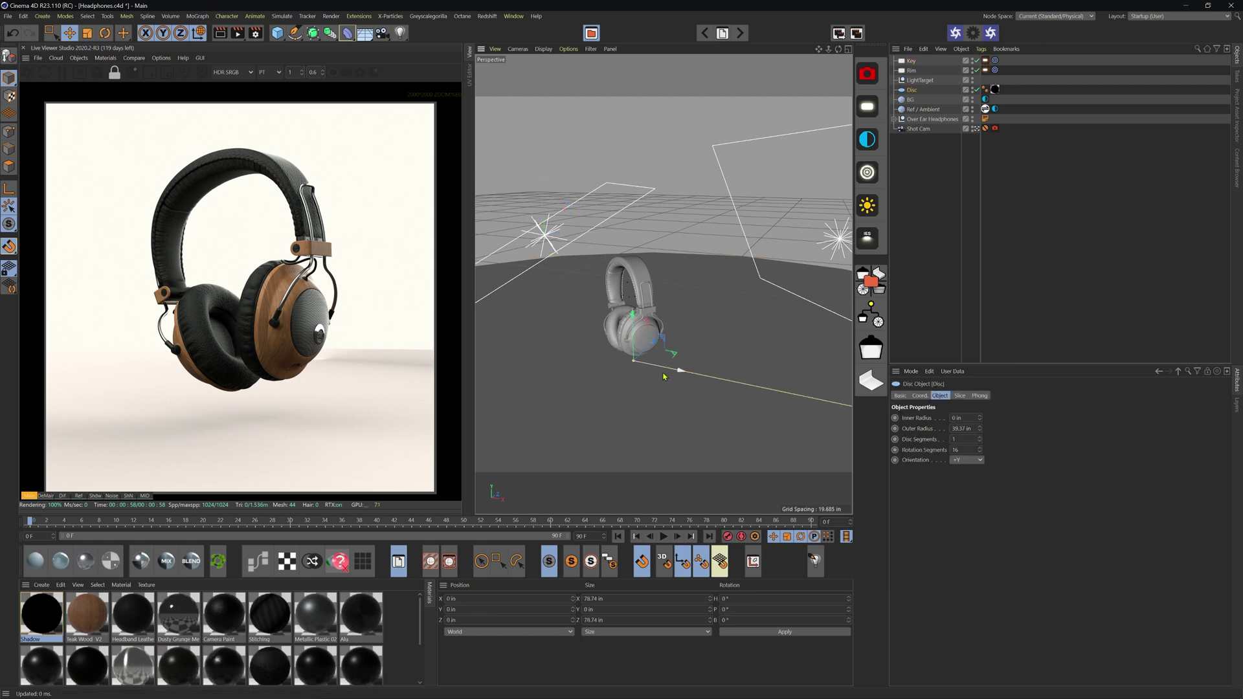
{"action": "key", "text": "o"}
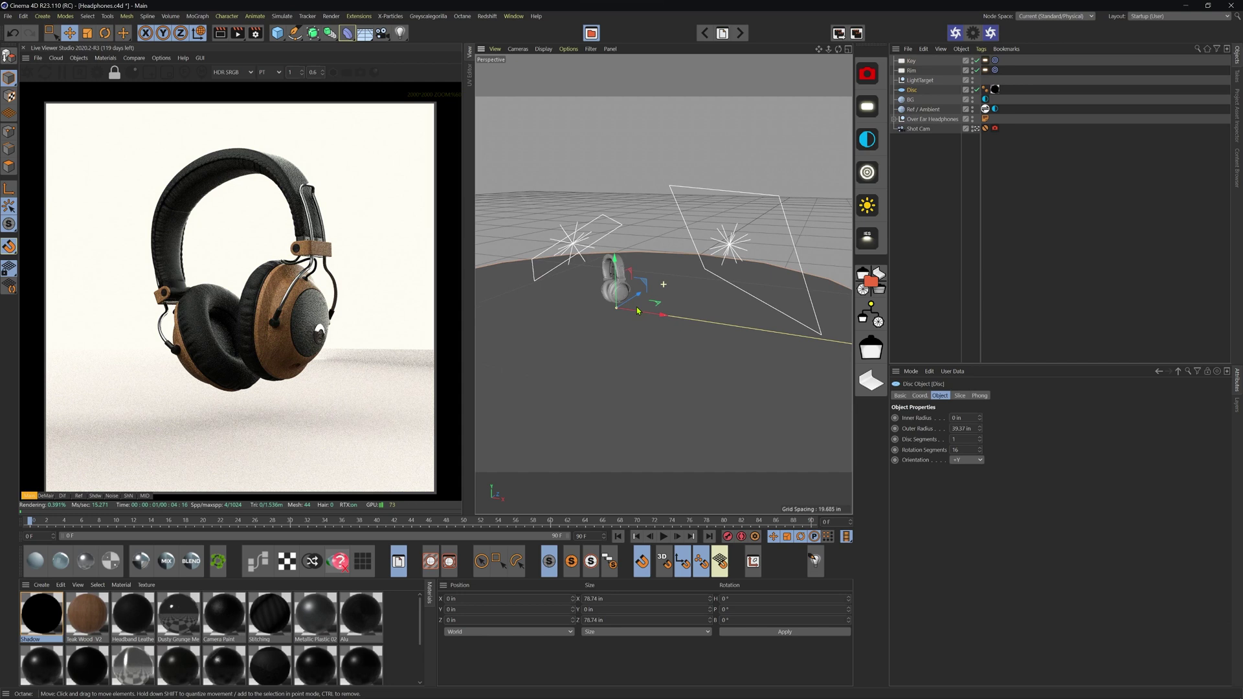
{"action": "key", "text": "F5"}
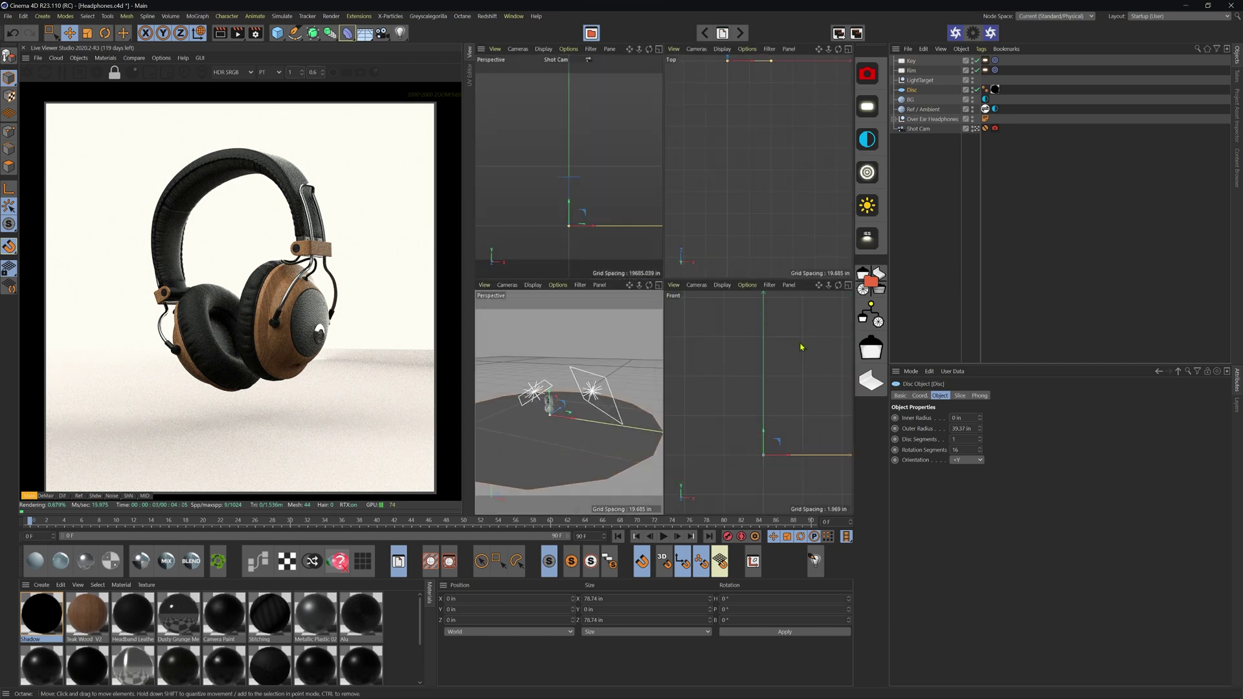
{"action": "key", "text": "F1"}
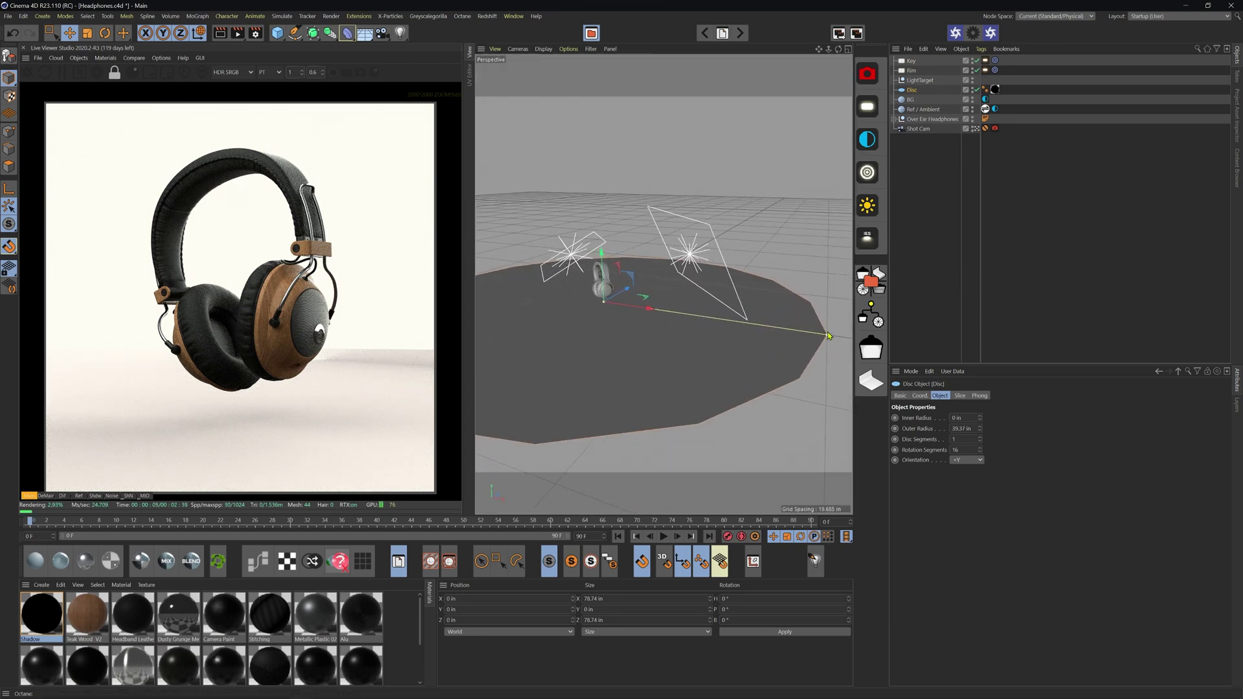
{"action": "left_click_drag", "start_coordinate": [829, 339], "coordinate": [674, 316]}
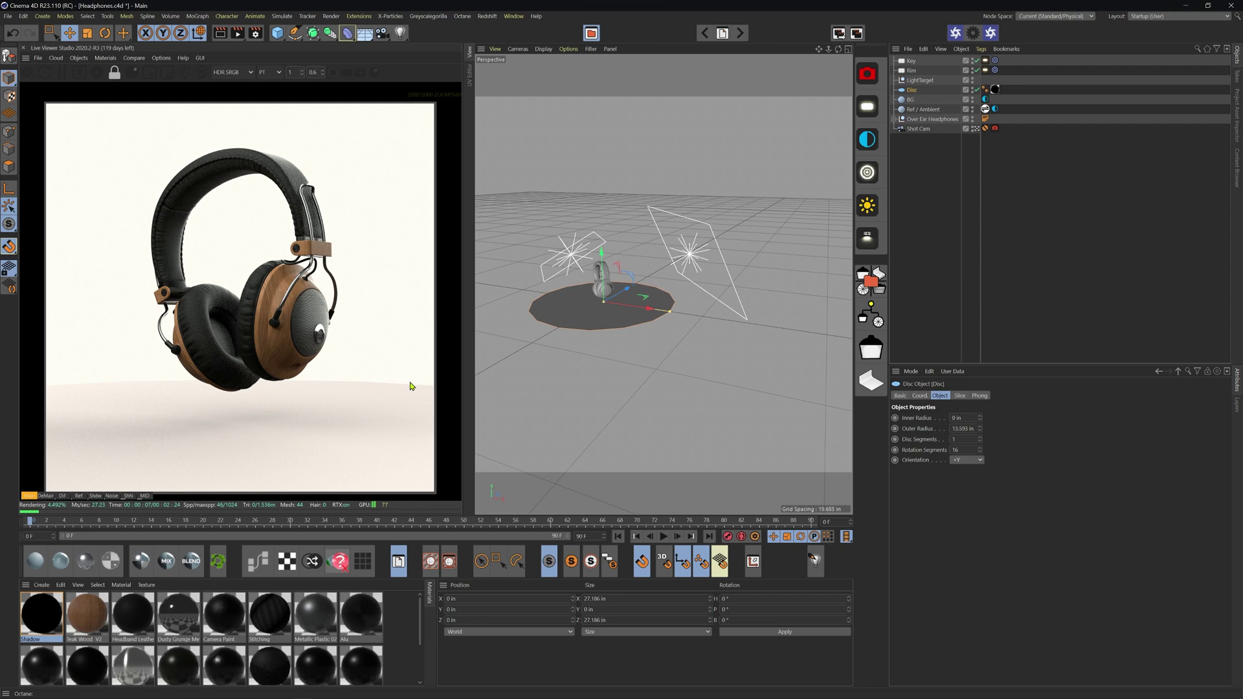
{"action": "scroll", "coordinate": [573, 325], "scroll_direction": "up", "scroll_amount": 5}
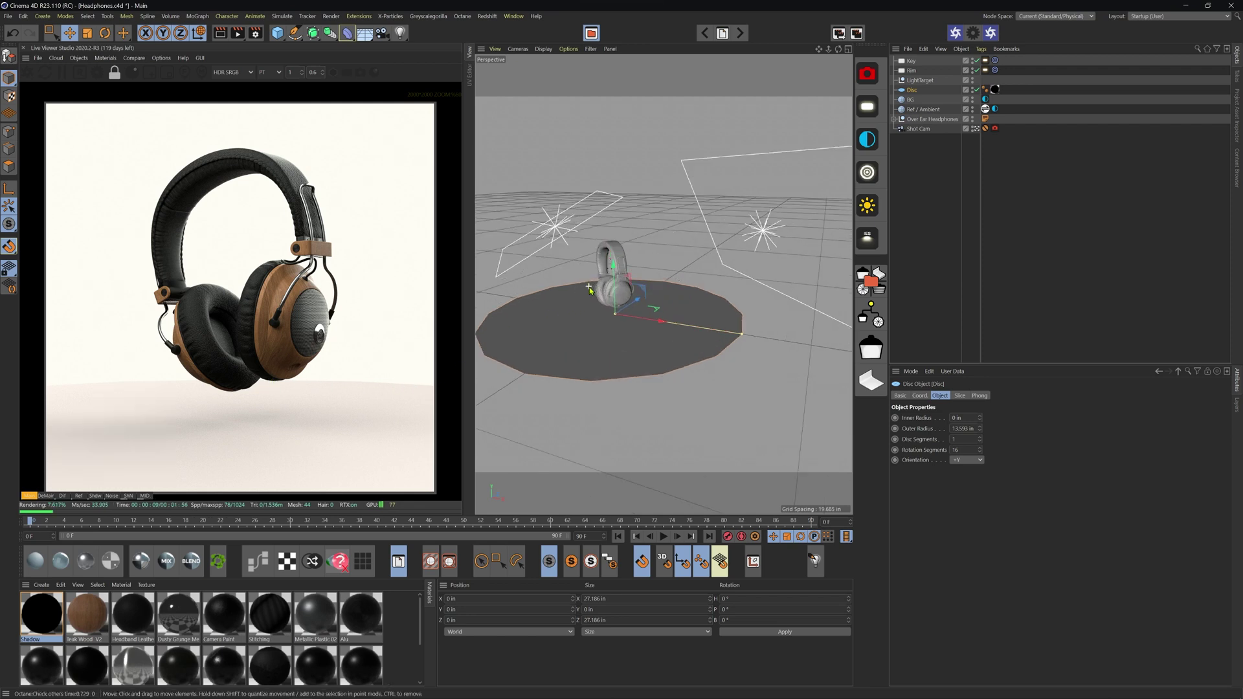
{"action": "left_click_drag", "start_coordinate": [586, 318], "coordinate": [647, 337], "text": "alt"}
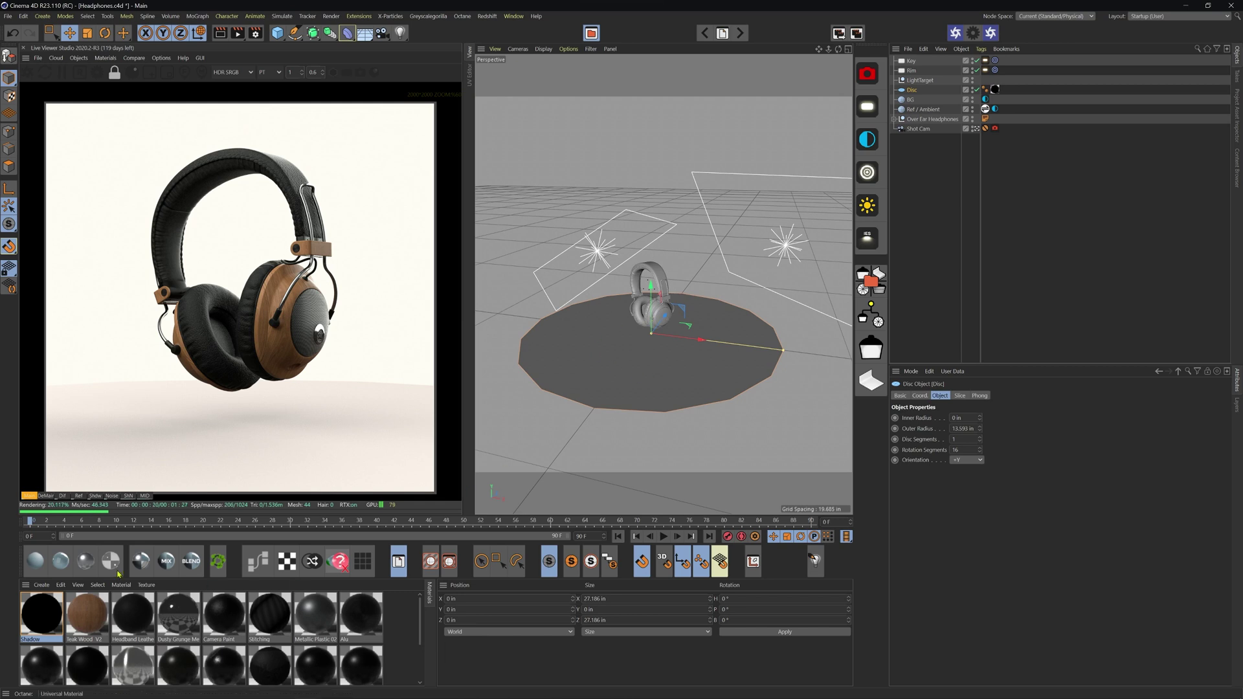
- Open the Shadow material in the Octane Node Editor and connect a new Gradient node to its Opacity channel
{"action": "left_click", "coordinate": [57, 613]}
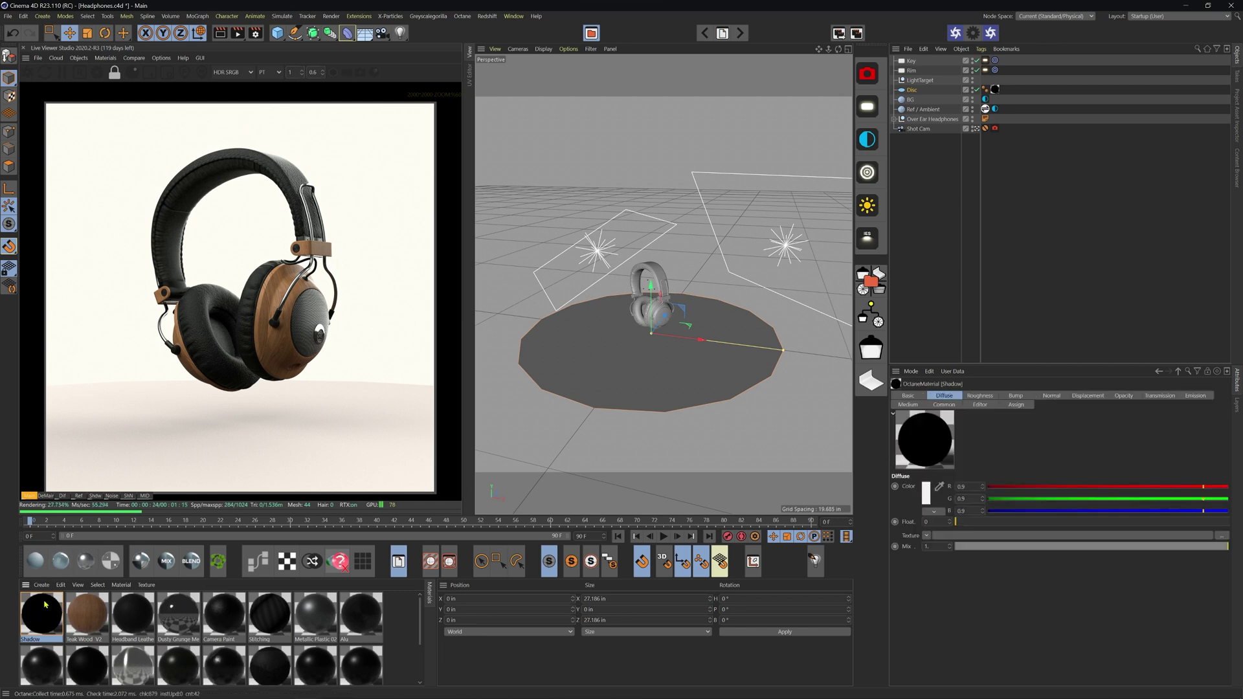
{"action": "left_click", "coordinate": [262, 564]}
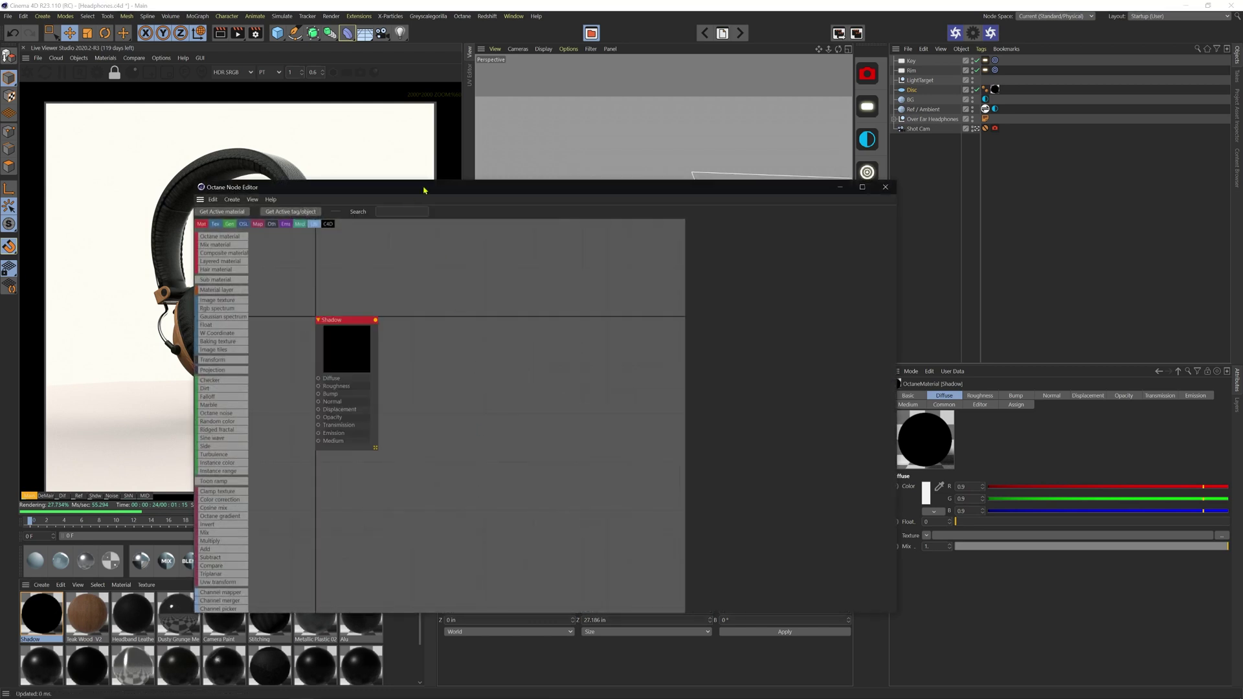
{"action": "left_click_drag", "start_coordinate": [423, 189], "coordinate": [597, 166]}
{"action": "left_click_drag", "start_coordinate": [654, 366], "coordinate": [654, 351]}
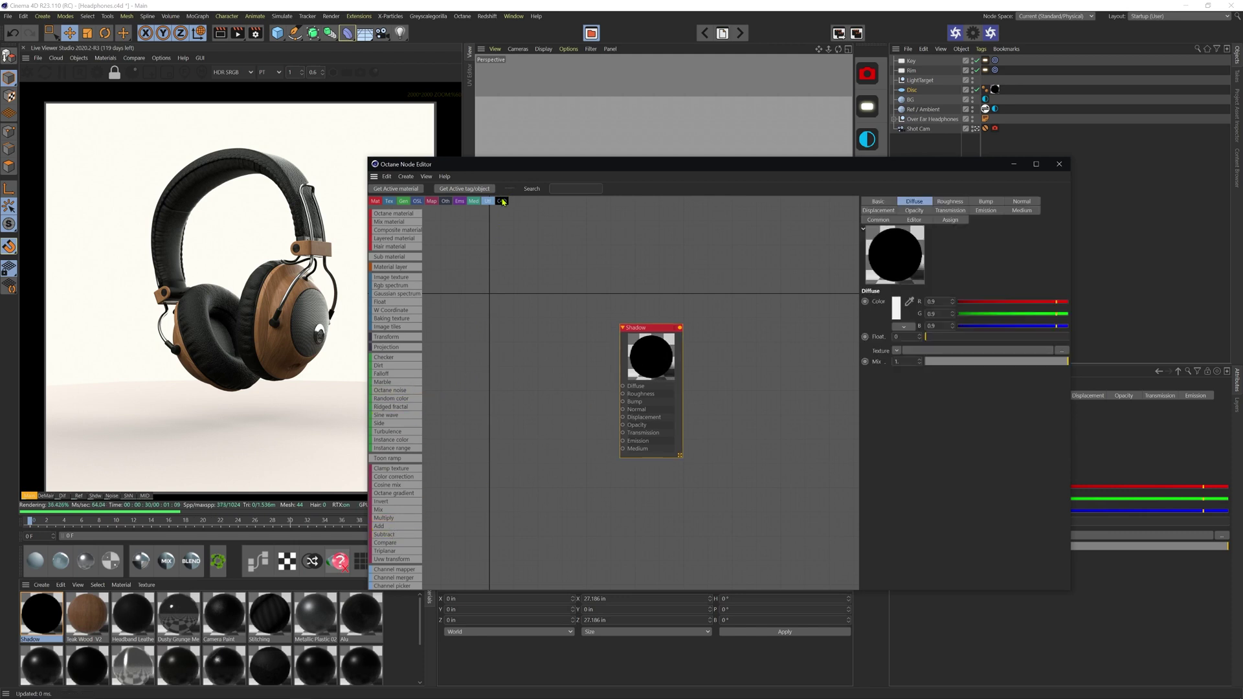
{"action": "scroll", "coordinate": [400, 474], "scroll_direction": "down", "scroll_amount": 9}
{"action": "scroll", "coordinate": [400, 474], "scroll_direction": "down", "scroll_amount": 3}
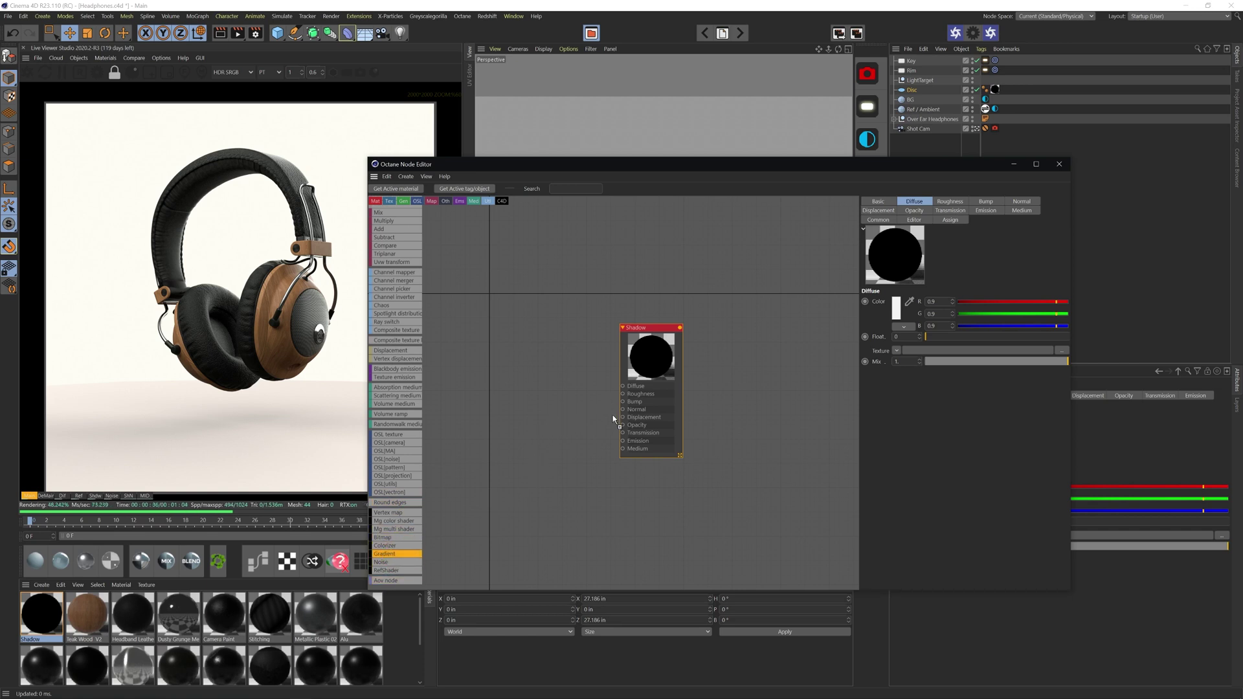
{"action": "left_click_drag", "start_coordinate": [617, 438], "coordinate": [469, 430]}
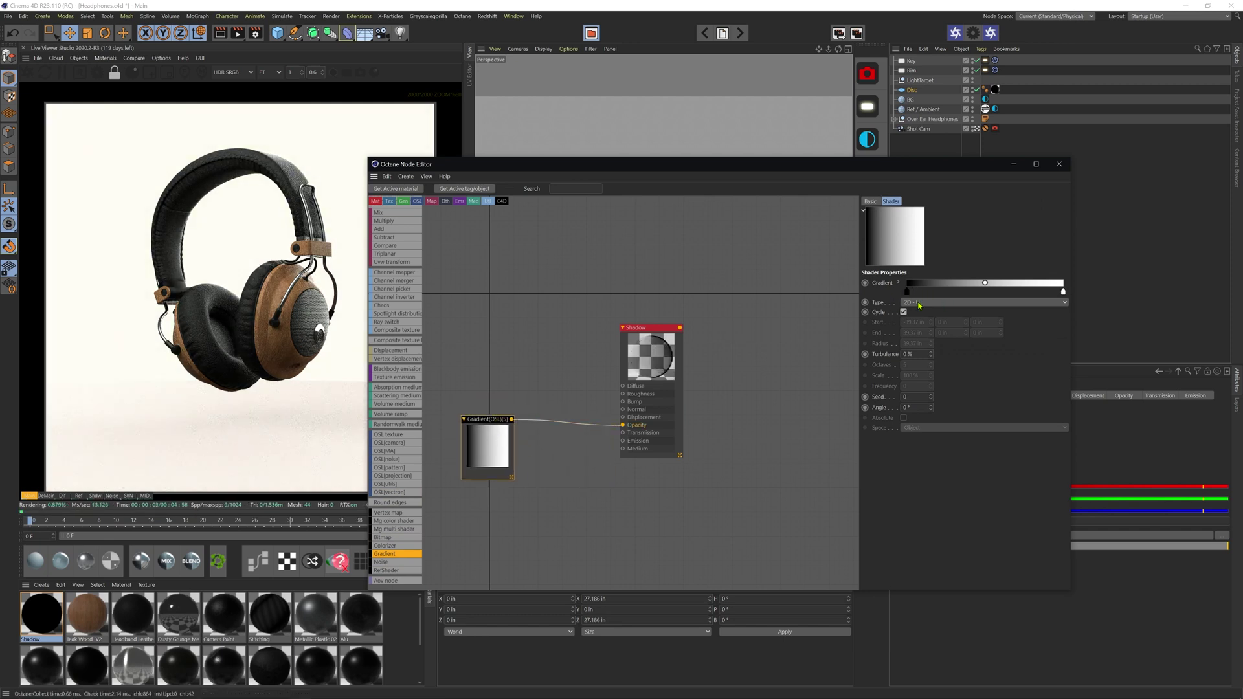
- Set the opacity gradient's type to 2D - Circular and invert the gradient
{"action": "left_click", "coordinate": [930, 303]}
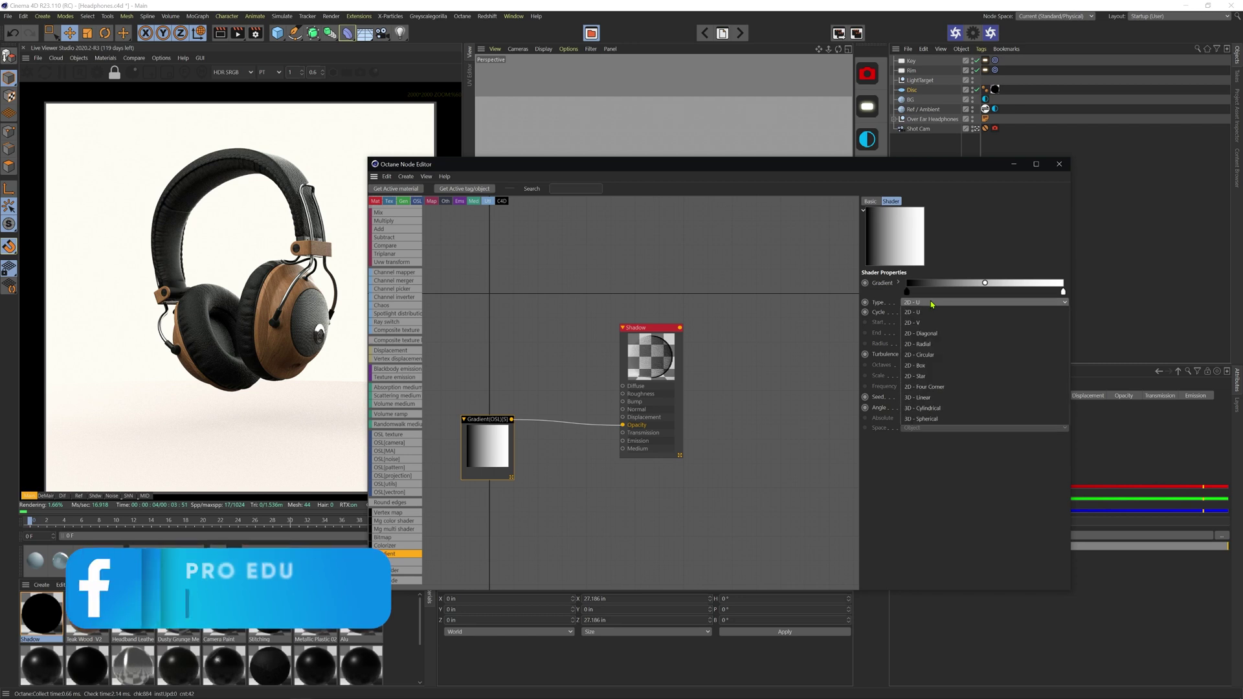
{"action": "left_click", "coordinate": [926, 356]}
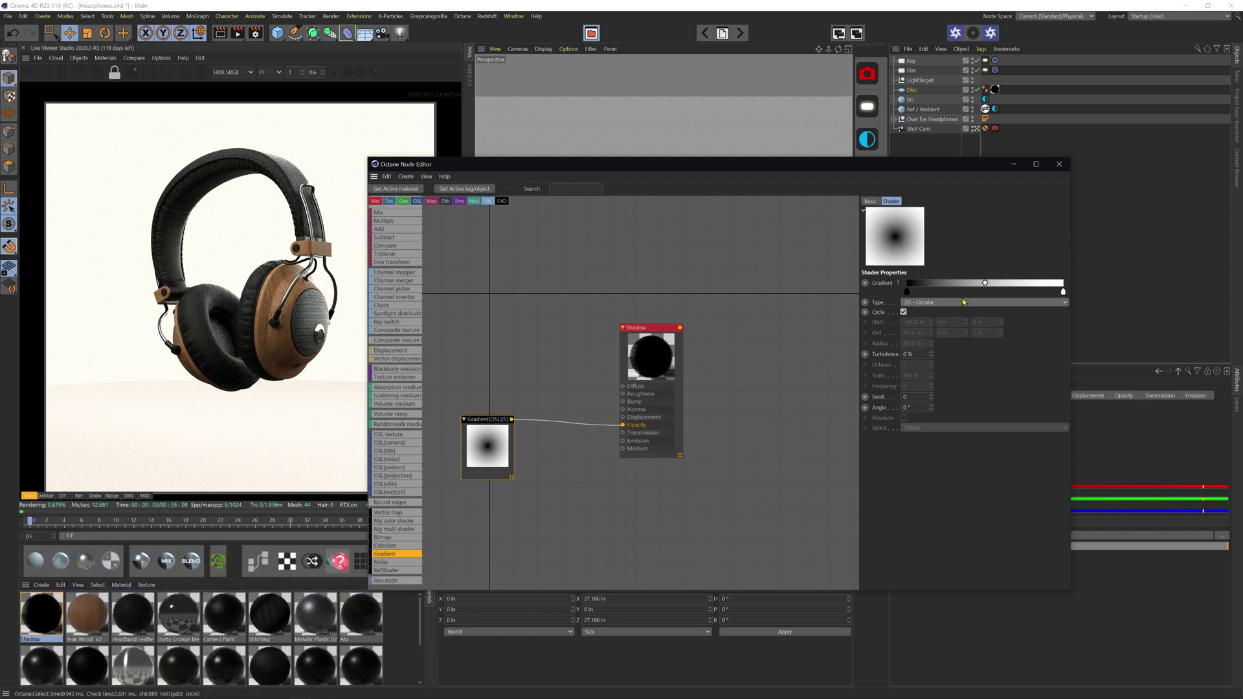
{"action": "right_click", "coordinate": [974, 284]}
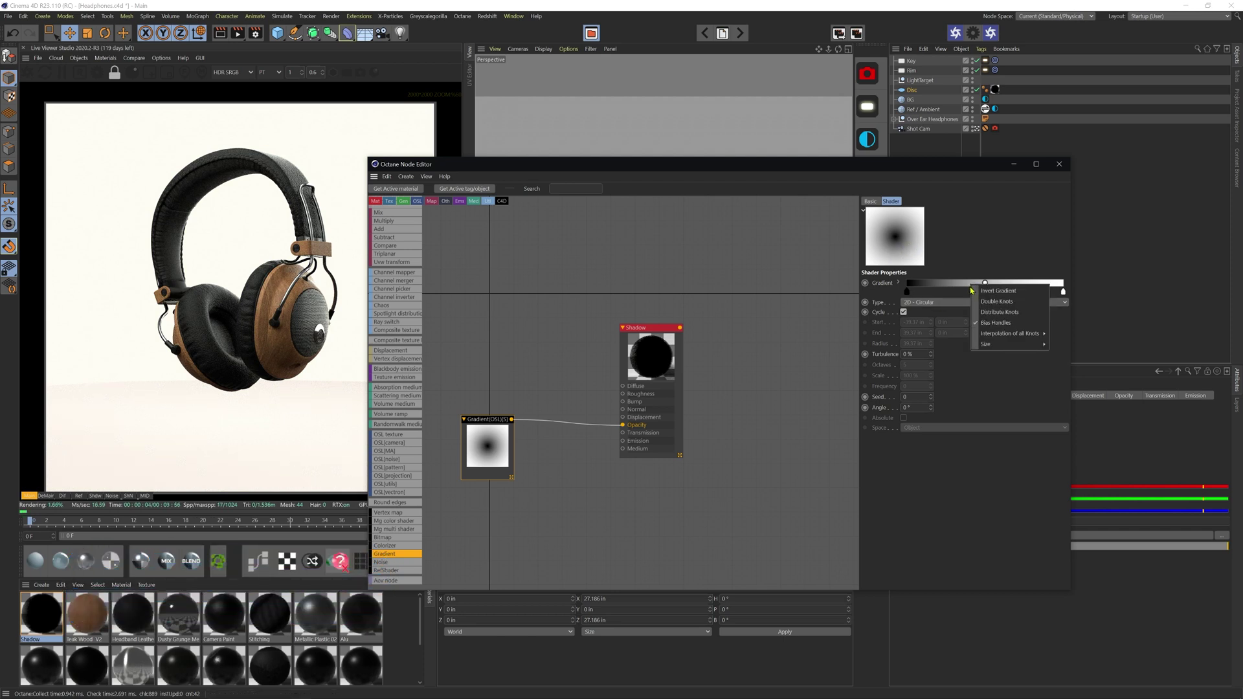
{"action": "left_click", "coordinate": [997, 291]}
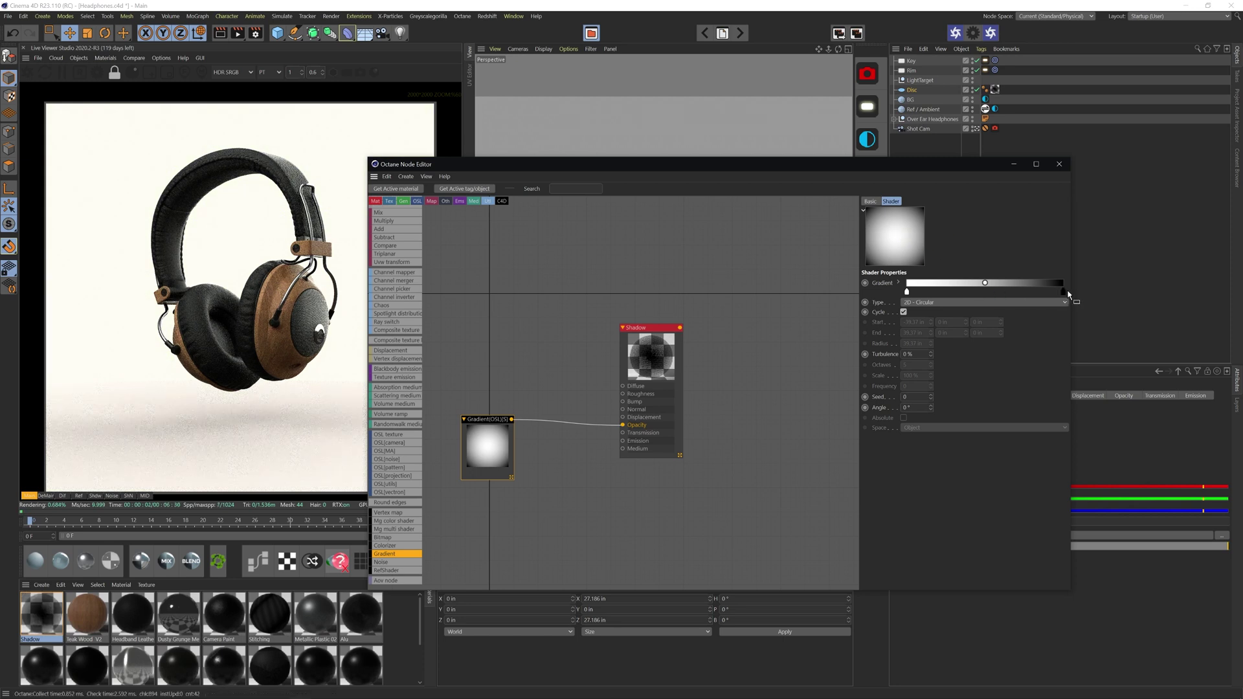
- Move the gradient's black knot inward to about 70% of the ramp and close the node editor
{"action": "left_click_drag", "start_coordinate": [1063, 291], "coordinate": [1013, 292]}
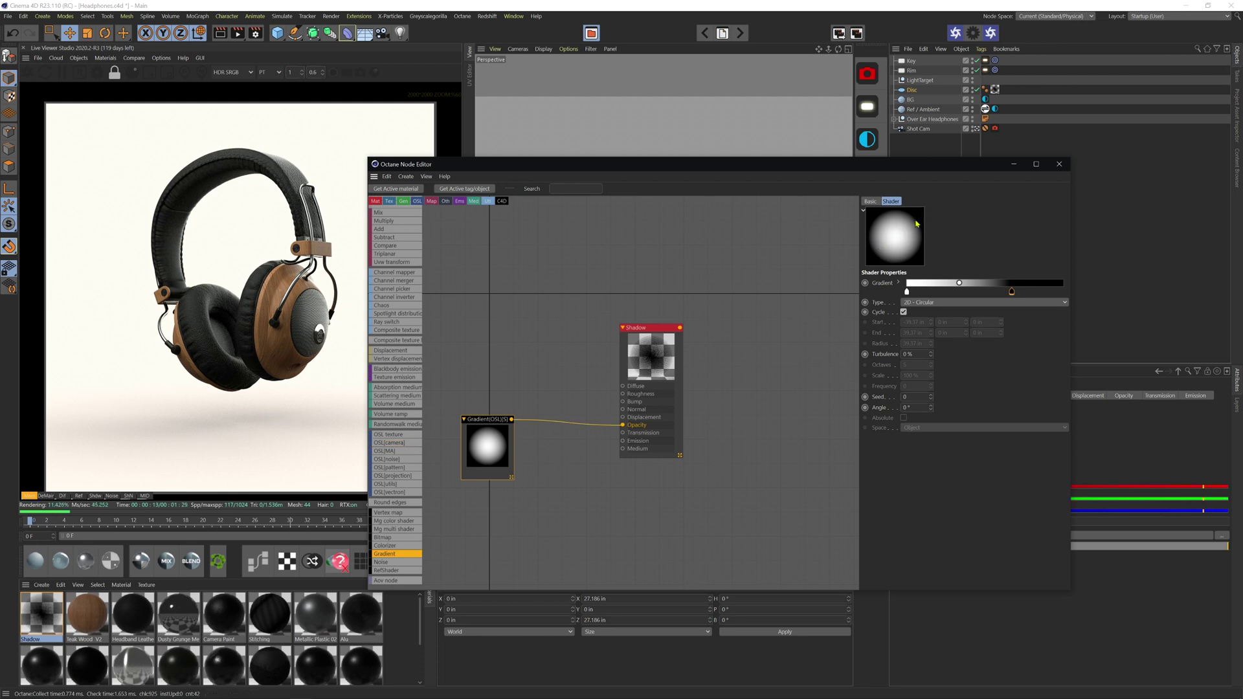
{"action": "mouse_move", "coordinate": [1013, 290]}
{"action": "left_mouse_down"}
{"action": "mouse_move", "coordinate": [1035, 291]}
{"action": "mouse_move", "coordinate": [1016, 294]}
{"action": "left_mouse_up"}
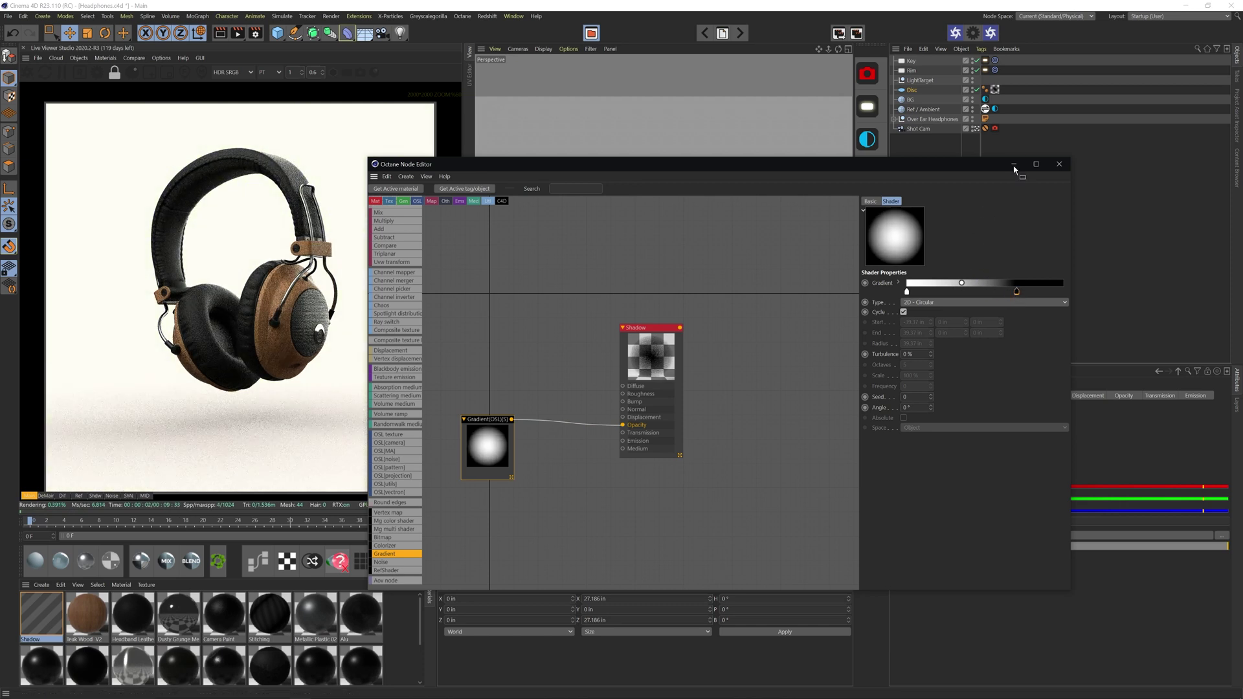
{"action": "left_click", "coordinate": [1059, 164]}
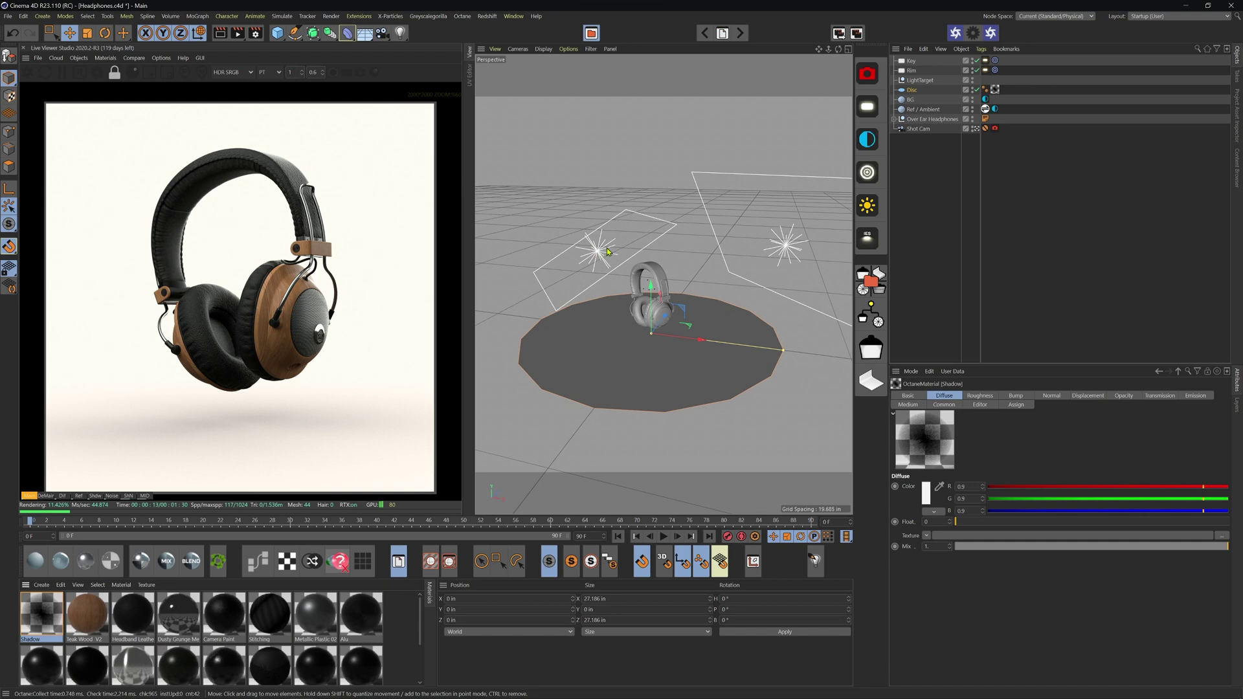
- Lower the Rim light's Octane light power to about 9.2
{"action": "left_click", "coordinate": [787, 250]}
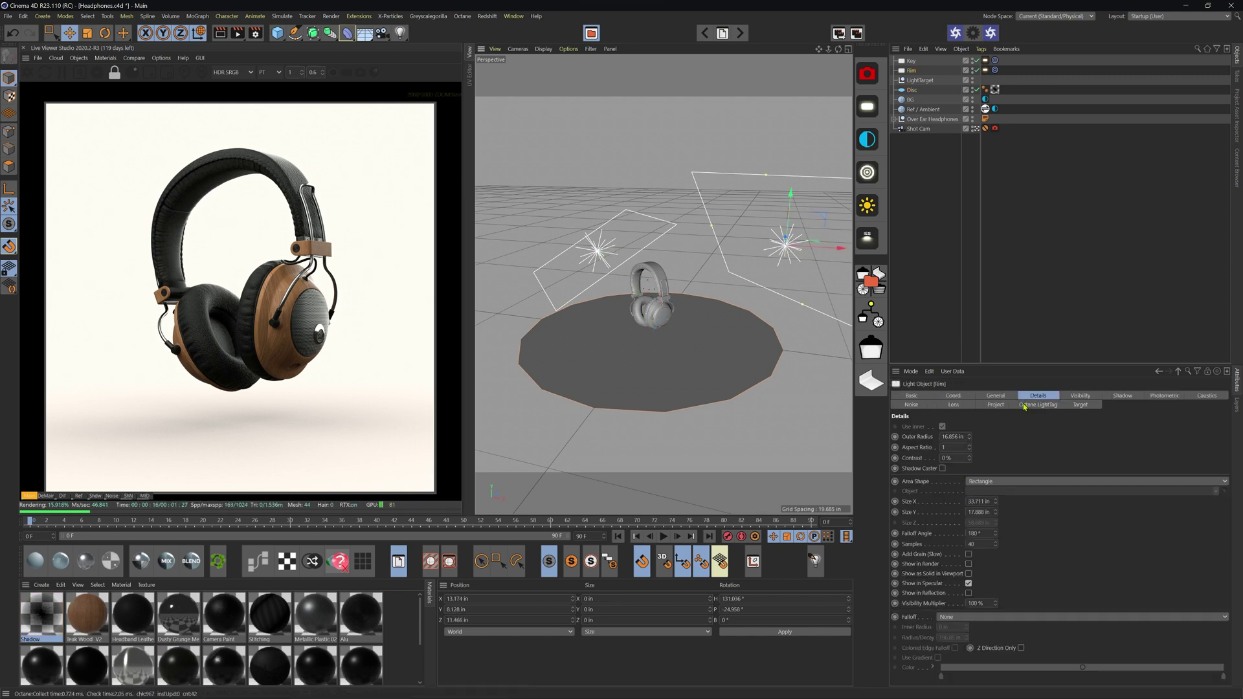
{"action": "left_click", "coordinate": [1053, 406]}
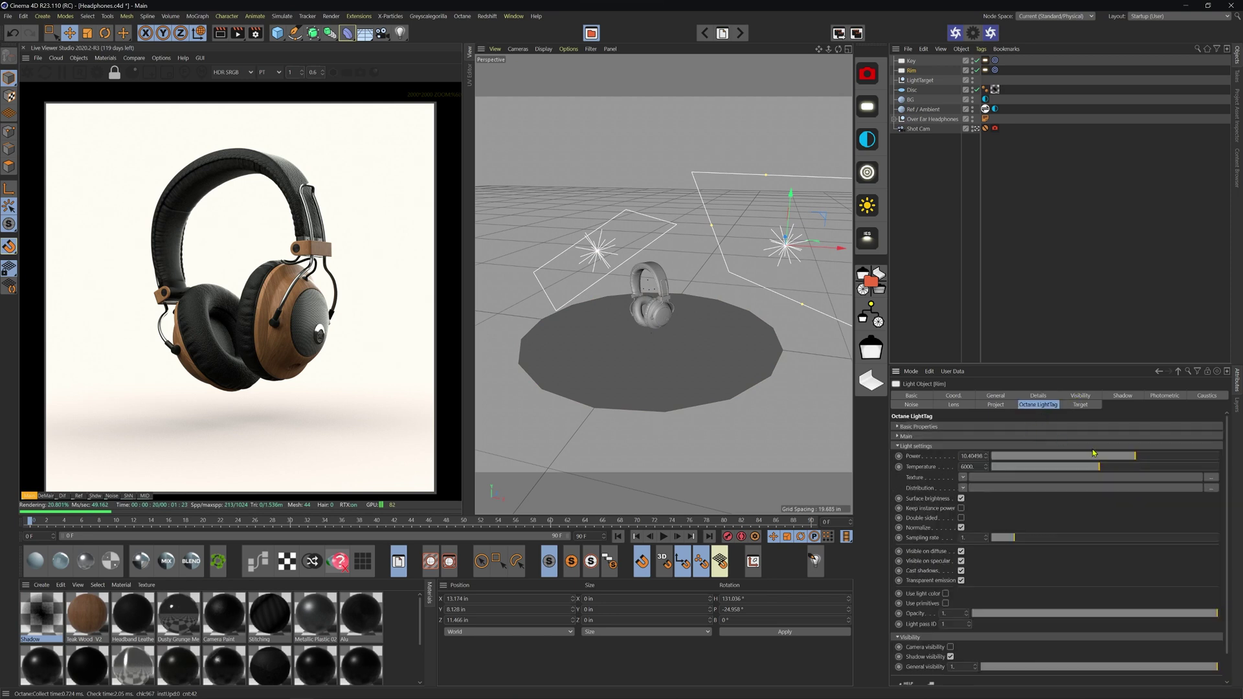
{"action": "left_click", "coordinate": [1134, 458]}
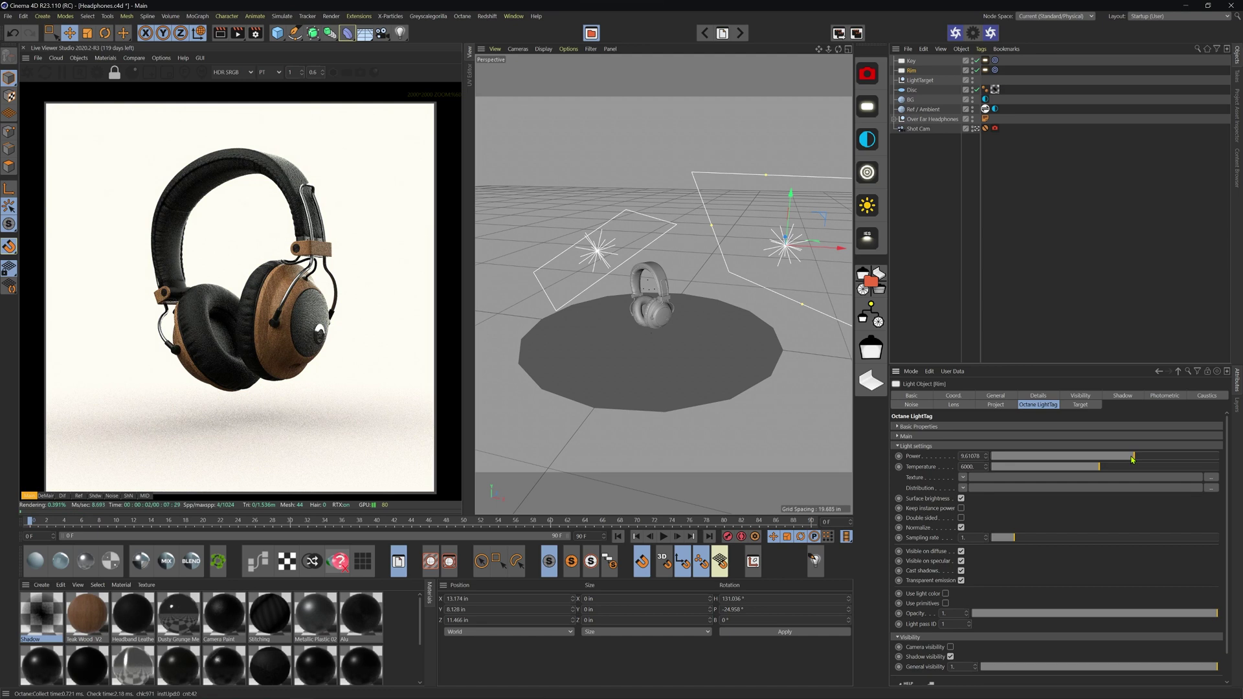
- Duplicate the Rim light across to the opposite side at about X -14.5 in and set the copy's power to 7
{"action": "left_click", "coordinate": [747, 279]}
{"action": "left_click", "coordinate": [791, 247]}
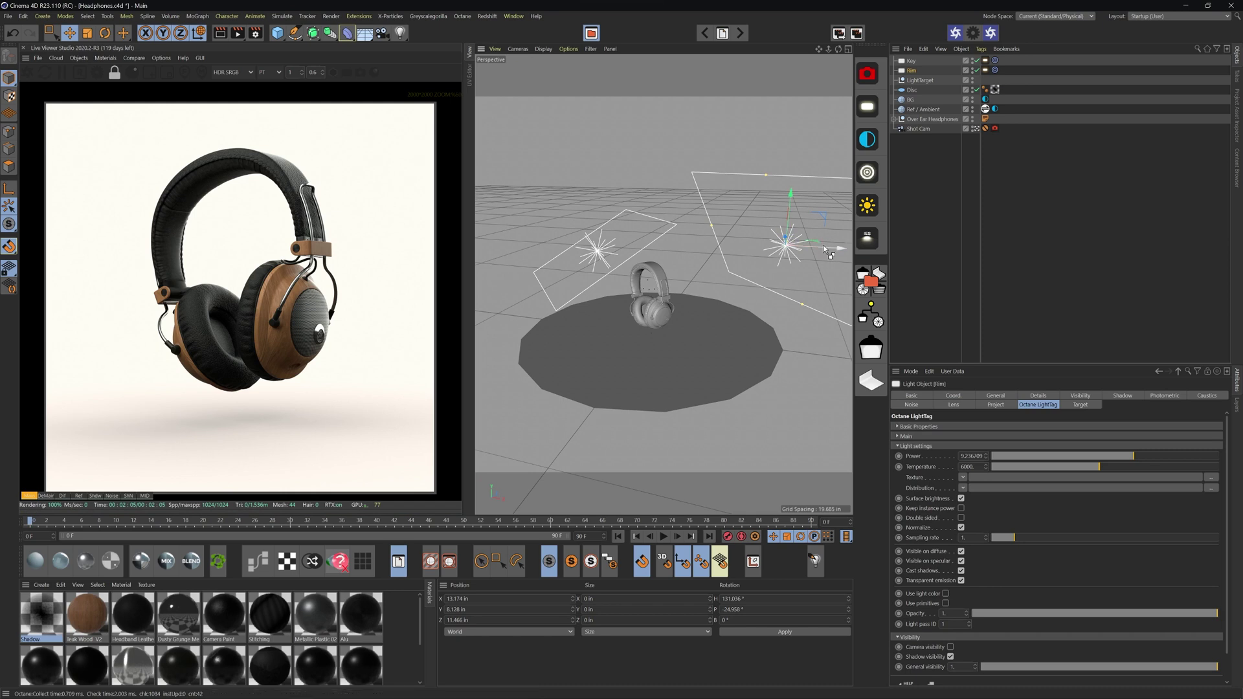
{"action": "left_click_drag", "start_coordinate": [827, 247], "coordinate": [612, 252], "text": "ctrl"}
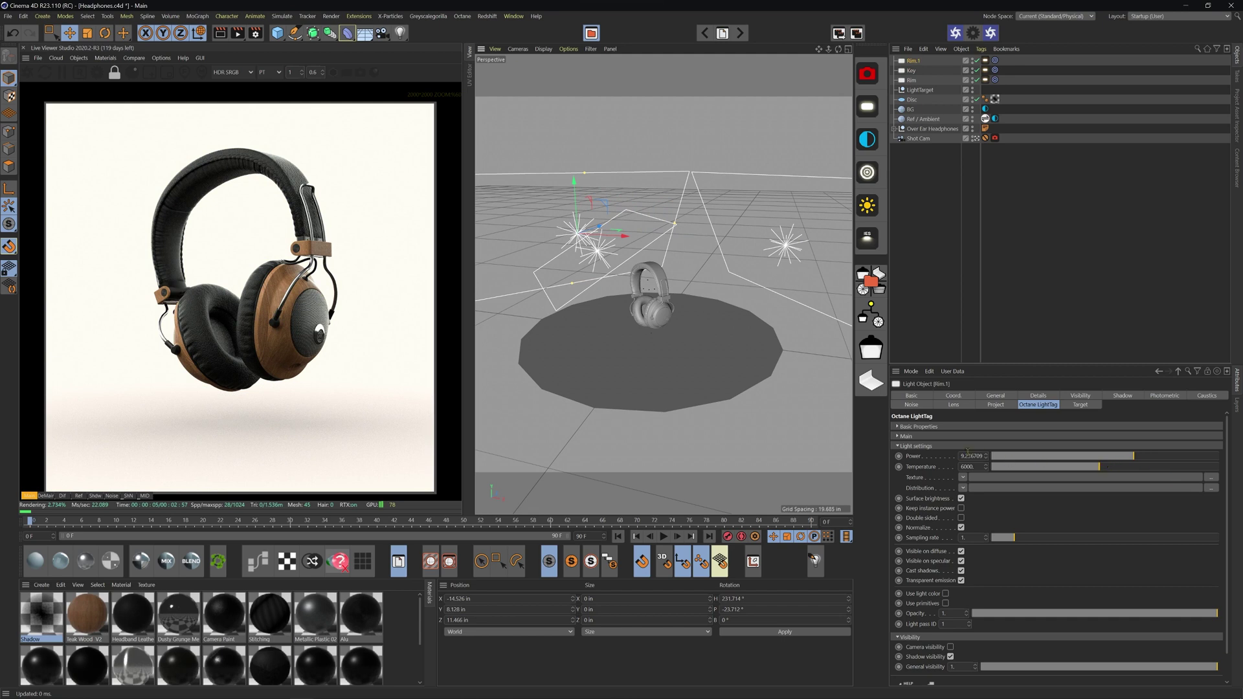
{"action": "left_click", "coordinate": [969, 455]}
{"action": "type", "text": "7"}
{"action": "key", "text": "Return"}
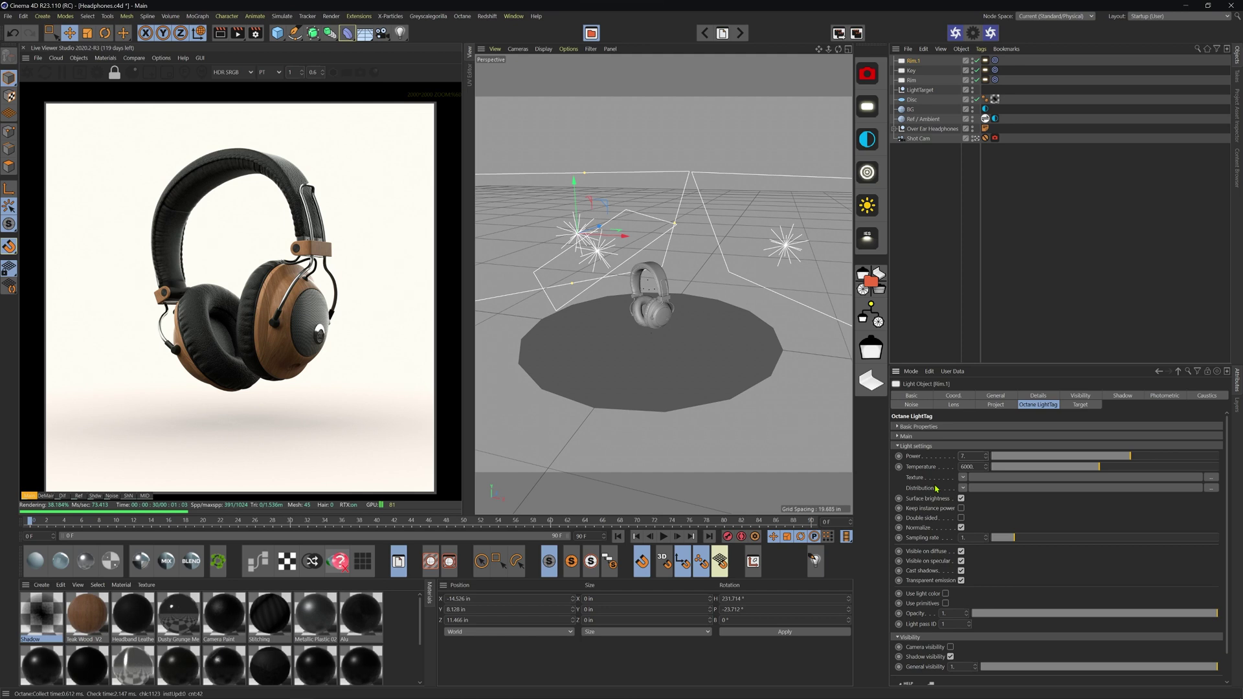
- Recolor the BG environment's white texture to light blue with hue 197° and saturation 70%
{"action": "left_click", "coordinate": [984, 109]}
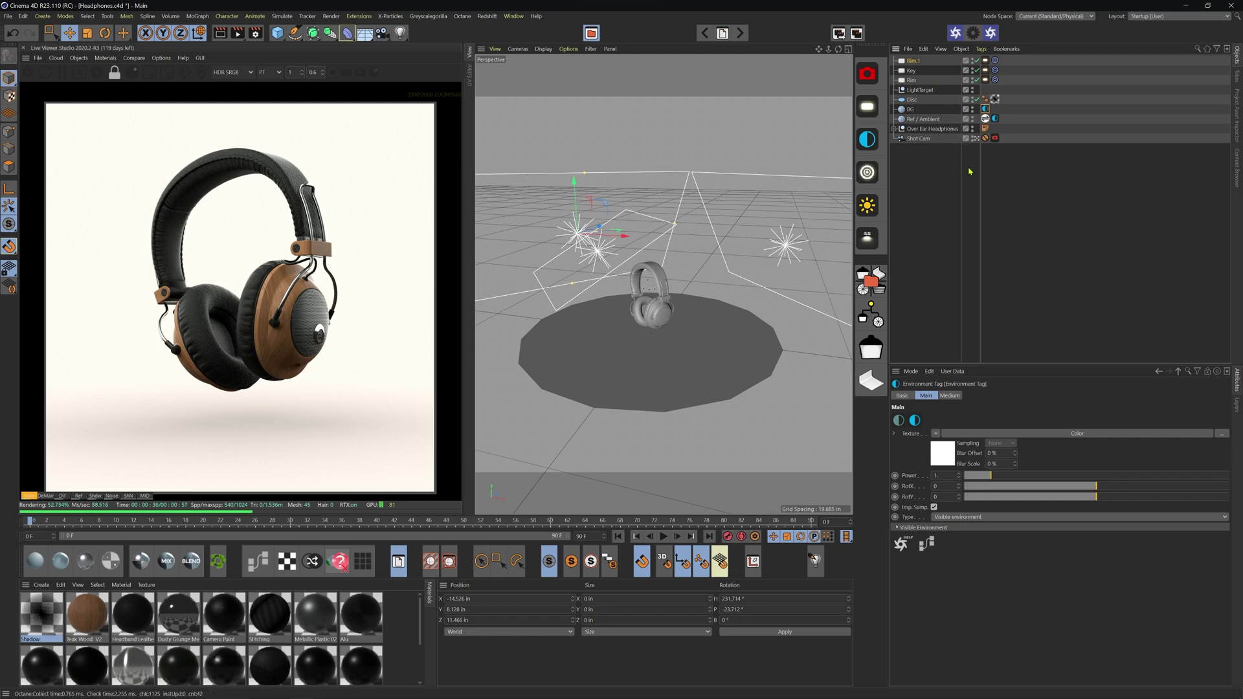
{"action": "left_click", "coordinate": [945, 454]}
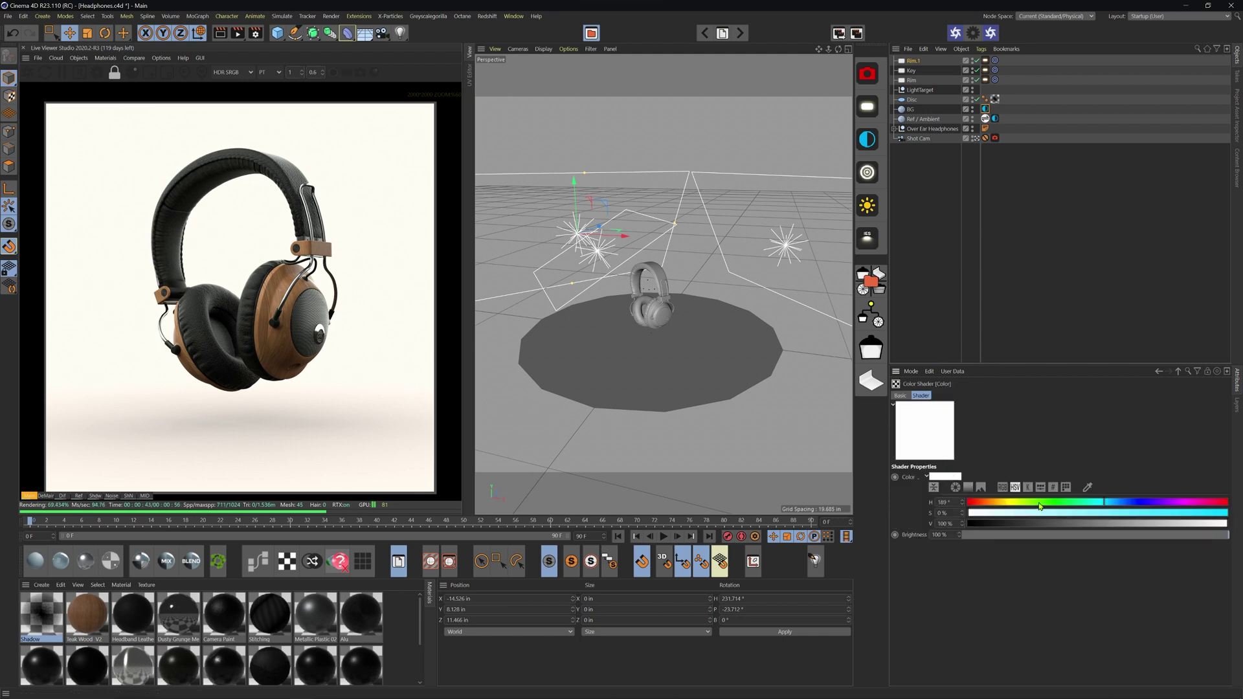
{"action": "left_click", "coordinate": [1128, 508]}
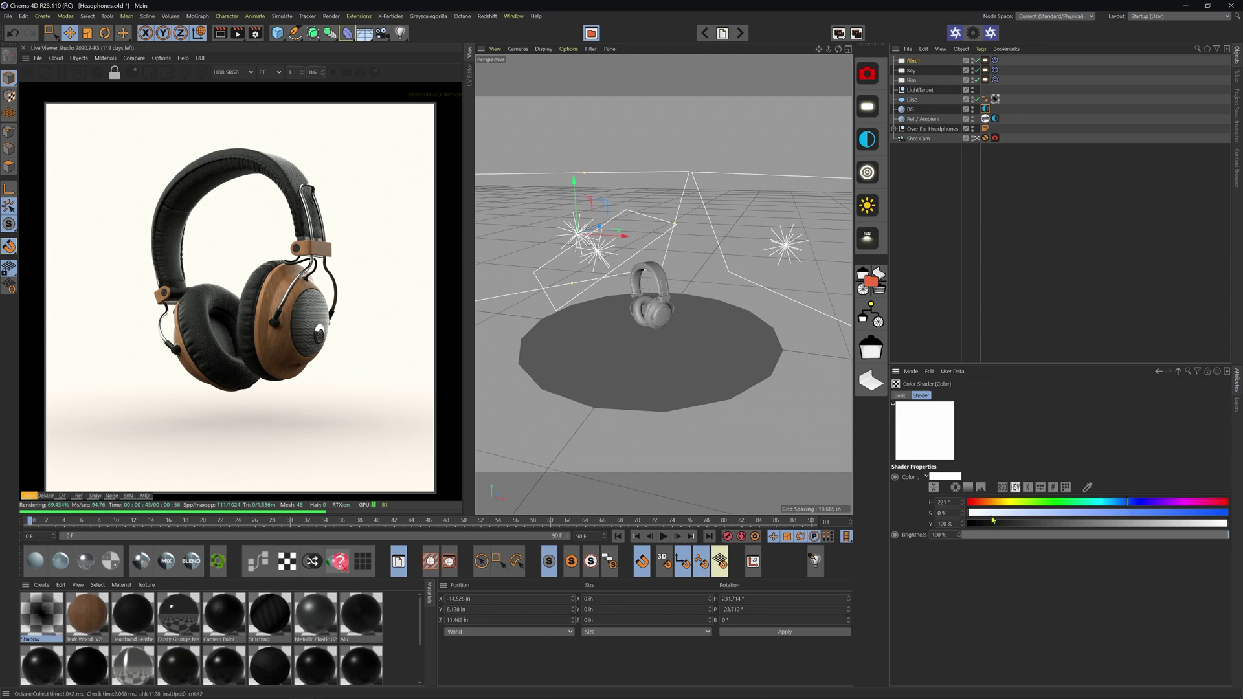
{"action": "left_click_drag", "start_coordinate": [971, 513], "coordinate": [1159, 516]}
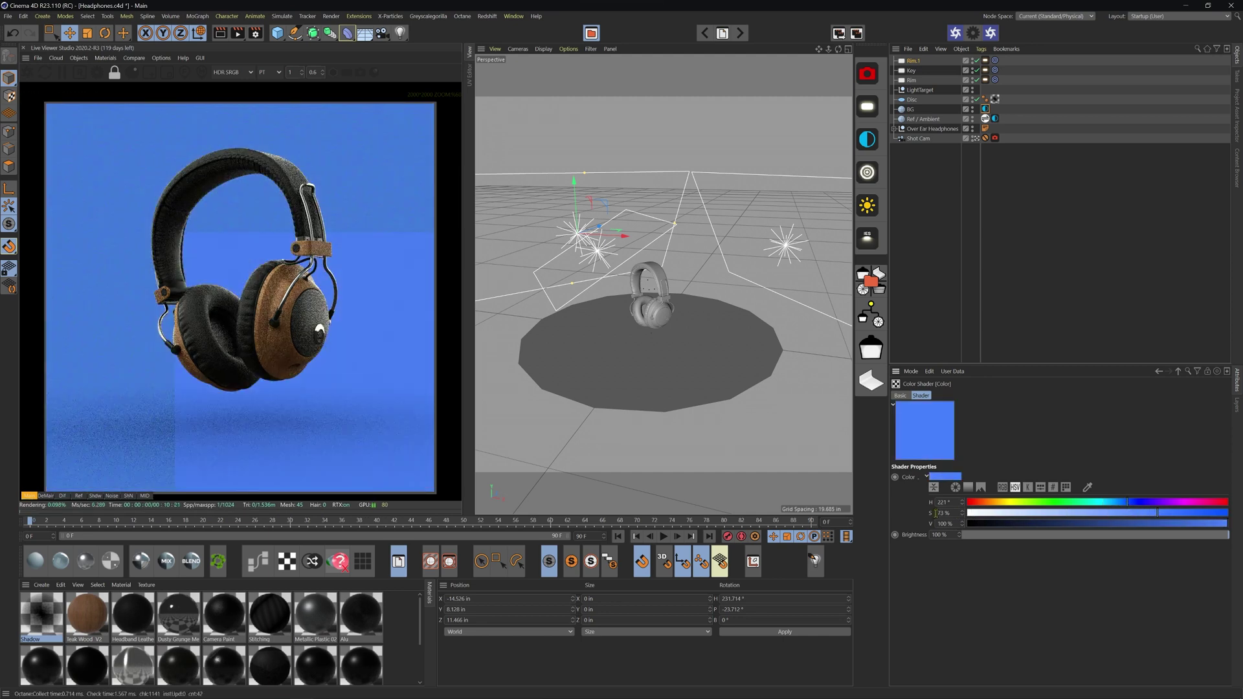
{"action": "double_click", "coordinate": [945, 512]}
{"action": "type", "text": "70"}
{"action": "key", "text": "Return"}
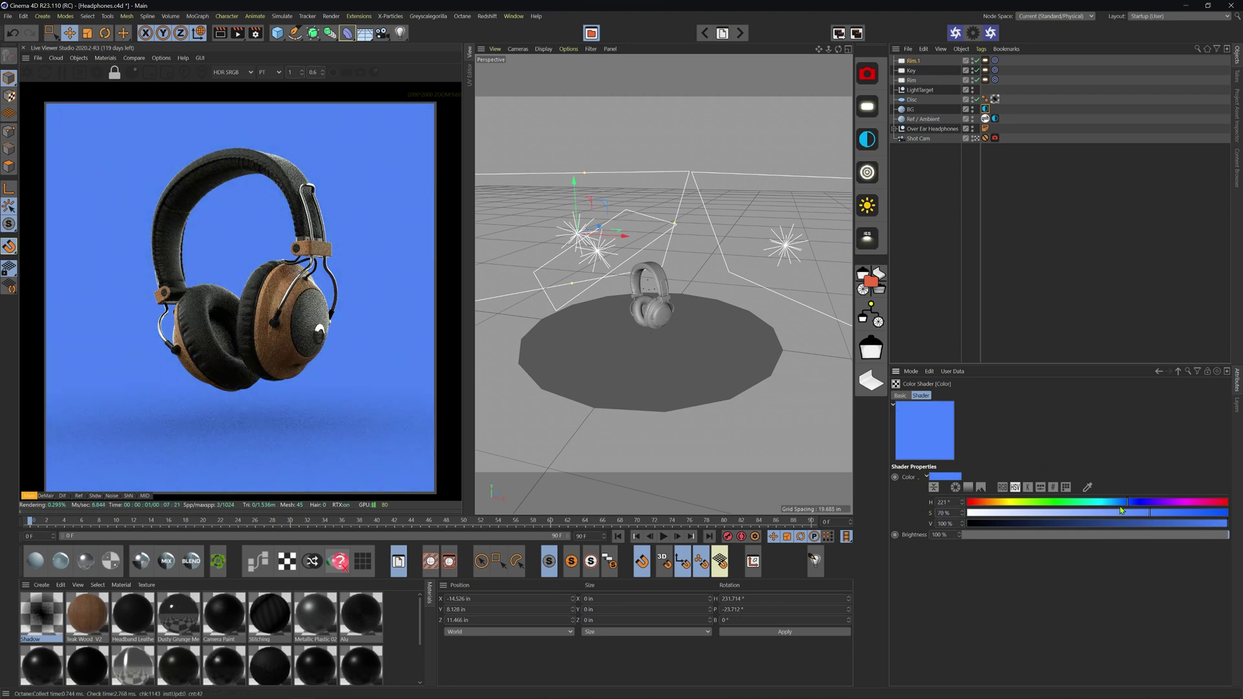
{"action": "left_click_drag", "start_coordinate": [1124, 507], "coordinate": [1112, 507]}
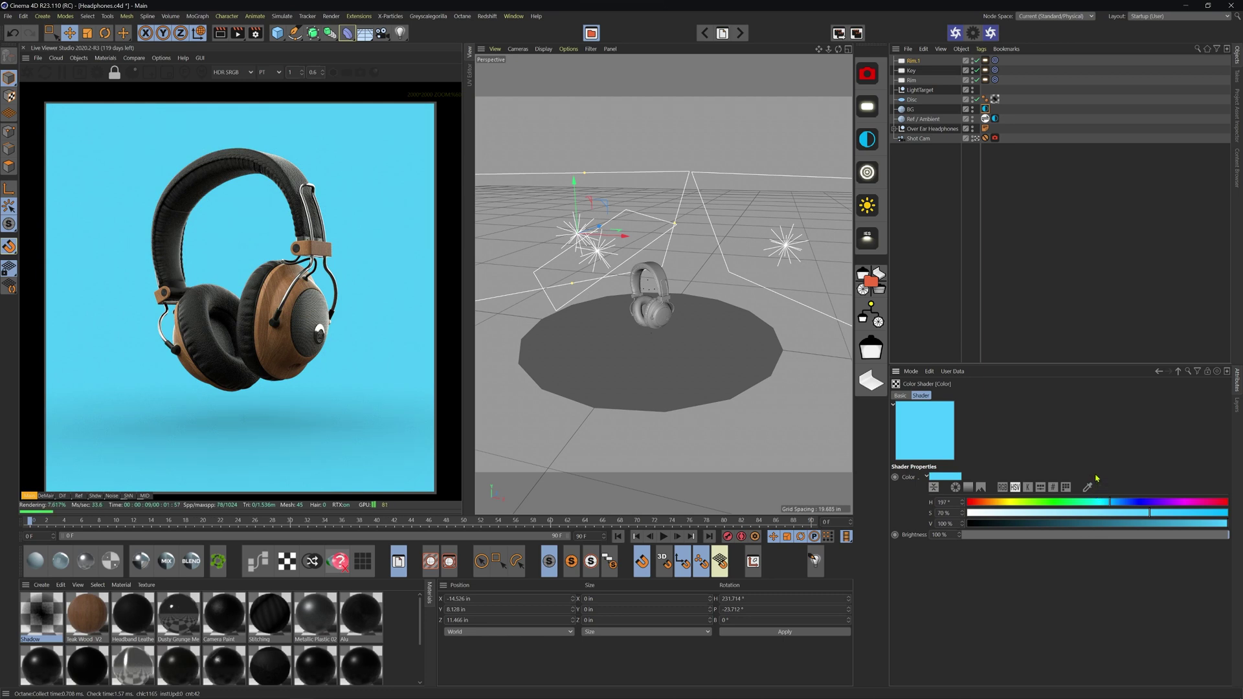
- Sample the ear cup's wood color in a complementary color wheel and apply its opposite blue, about hue 208°, to the background
{"action": "left_click", "coordinate": [956, 489]}
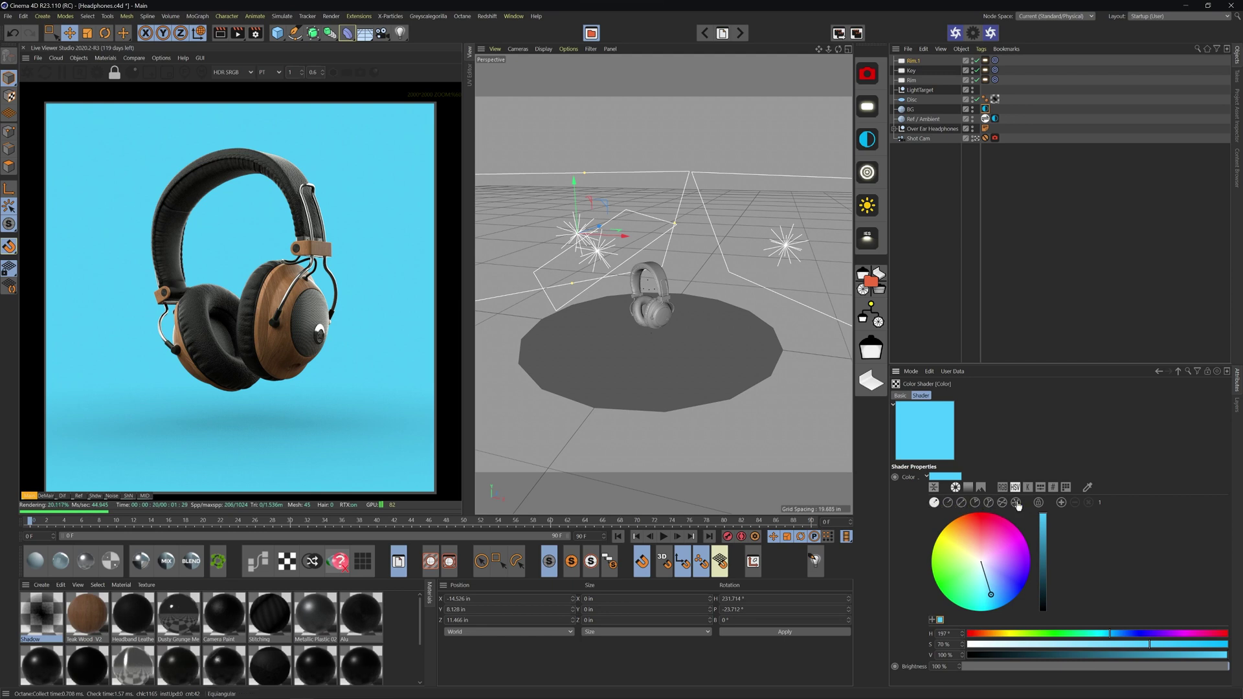
{"action": "left_click", "coordinate": [963, 504]}
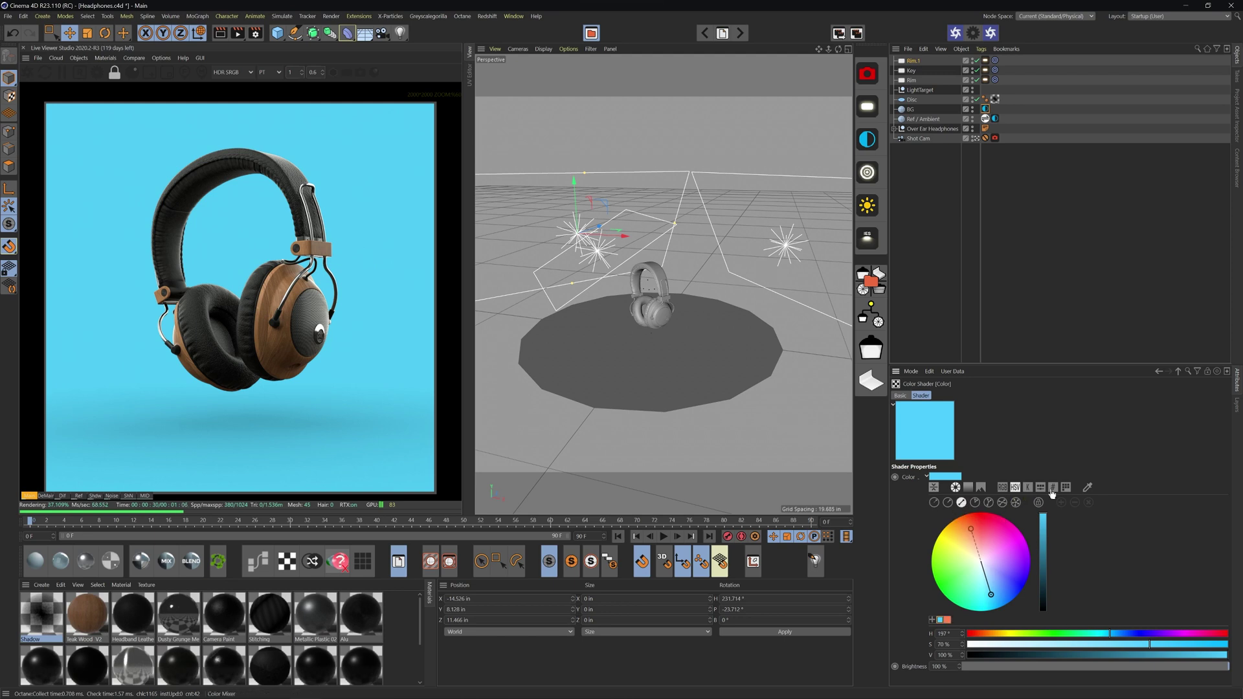
{"action": "left_click", "coordinate": [1088, 487]}
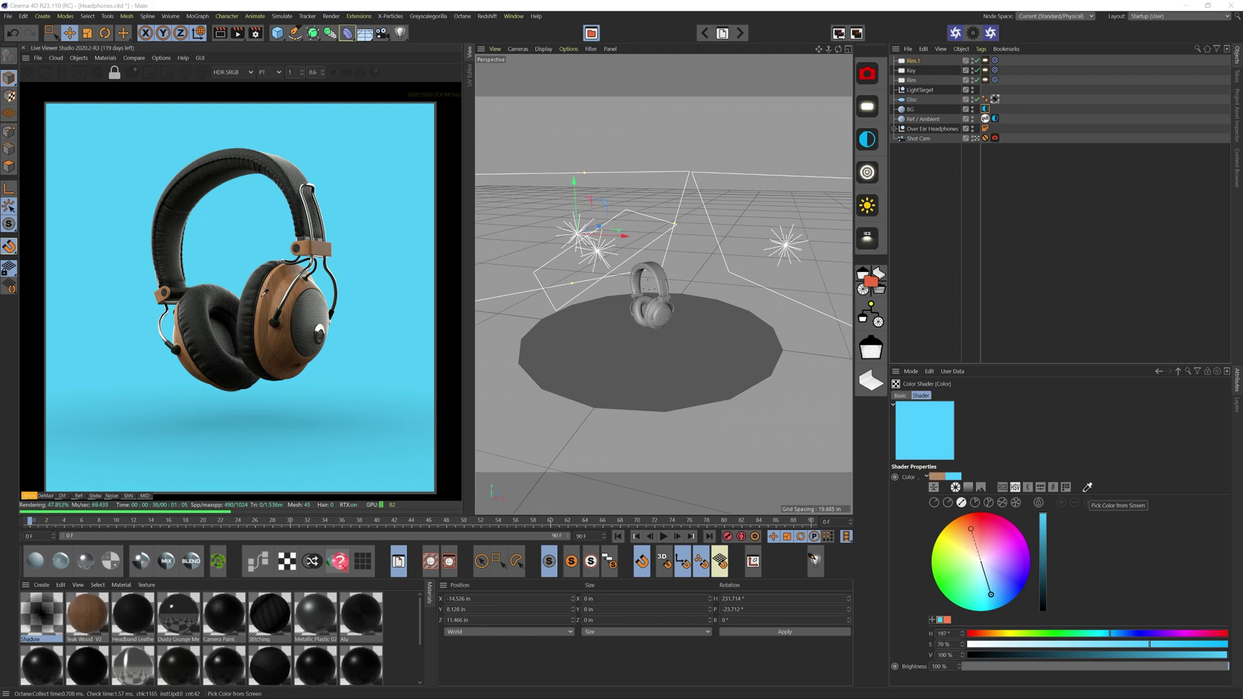
{"action": "left_click", "coordinate": [263, 301]}
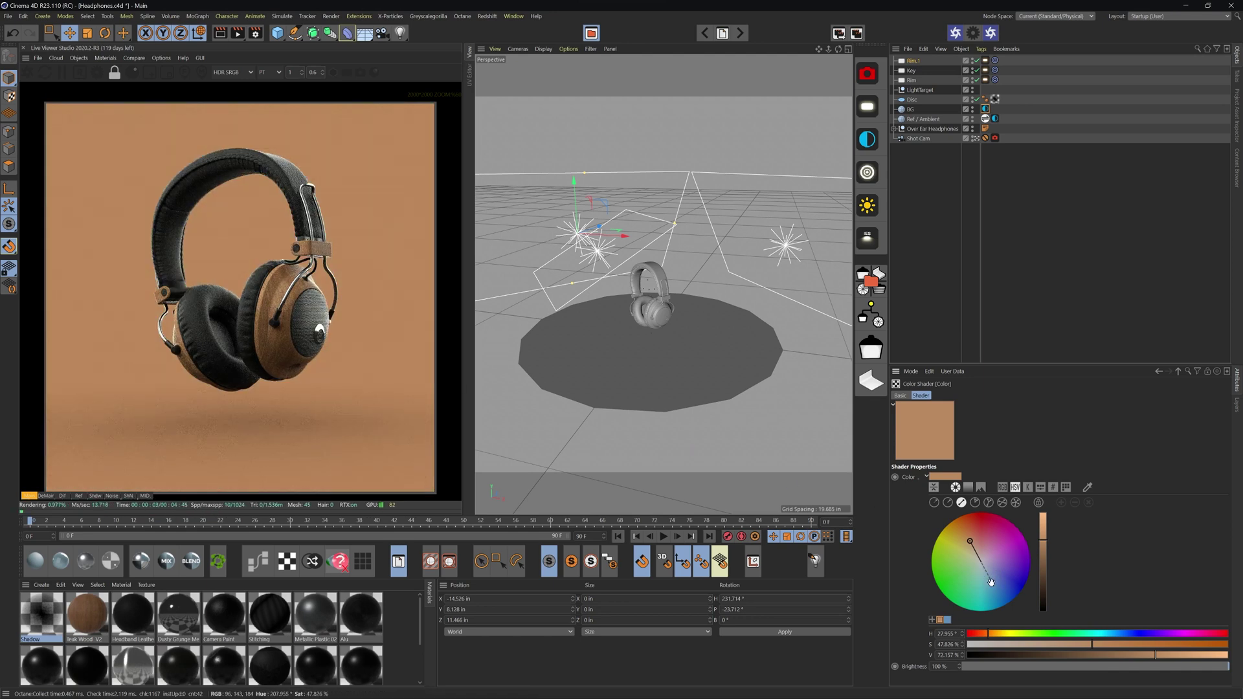
{"action": "mouse_move", "coordinate": [993, 581]}
{"action": "left_click", "coordinate": [993, 583]}
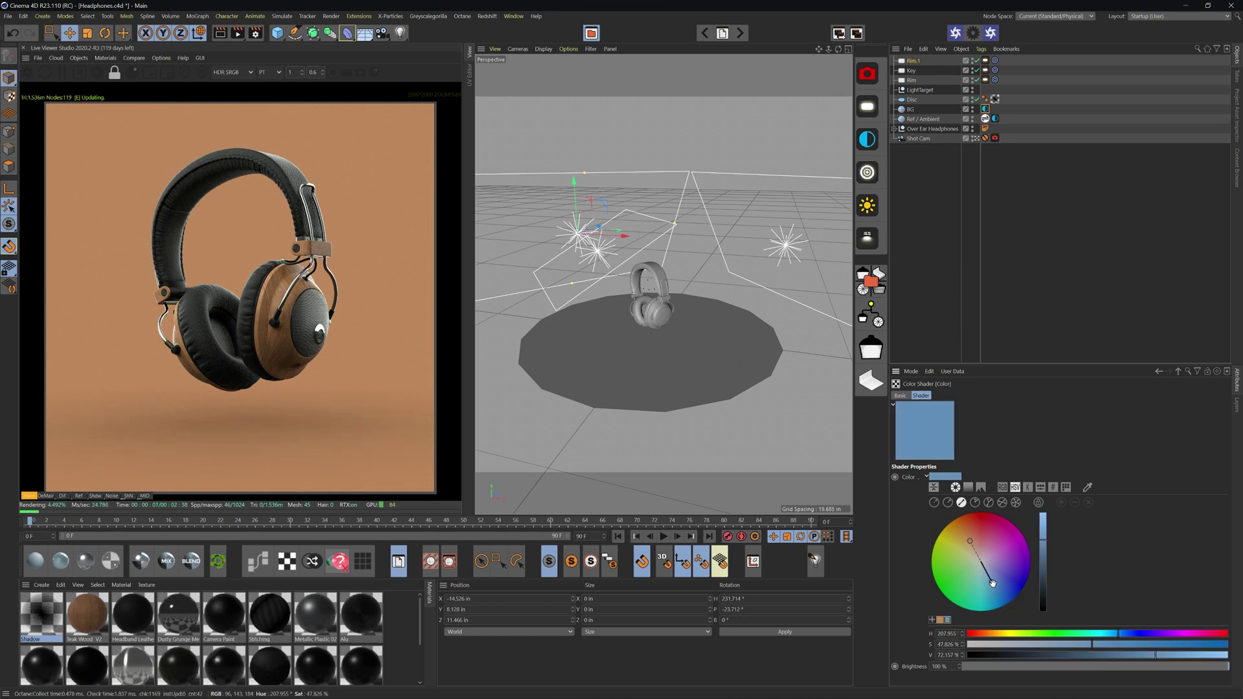